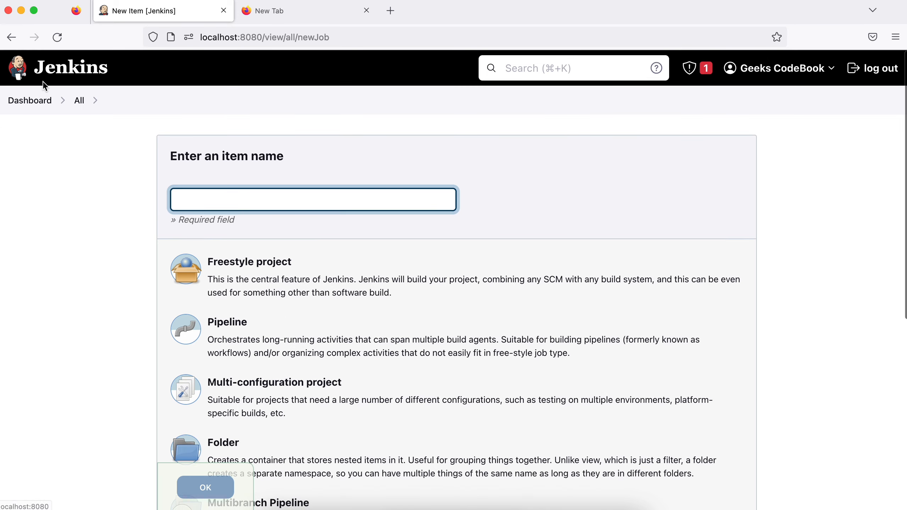
Step: Open the Plugin Manager from Manage Jenkins, search the installed plugins for "maven", and clear the search
{"action": "left_click", "coordinate": [52, 73]}
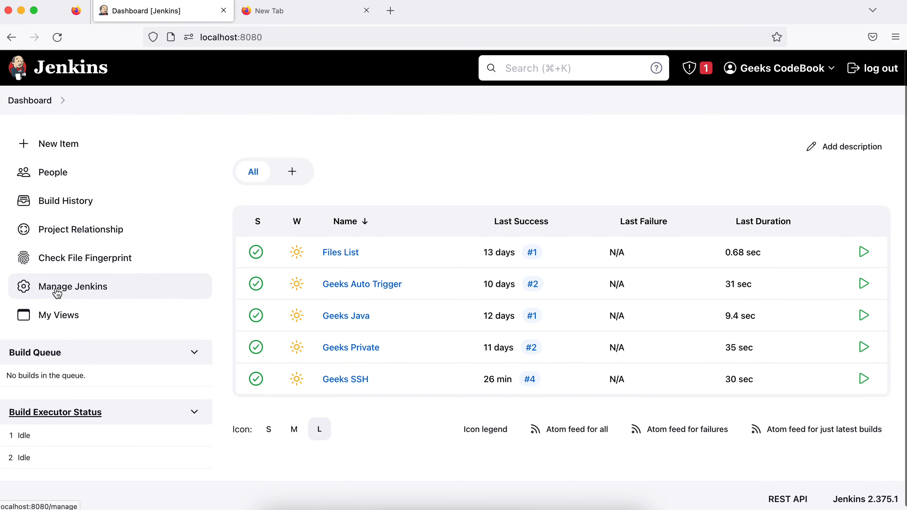
{"action": "left_click", "coordinate": [75, 292]}
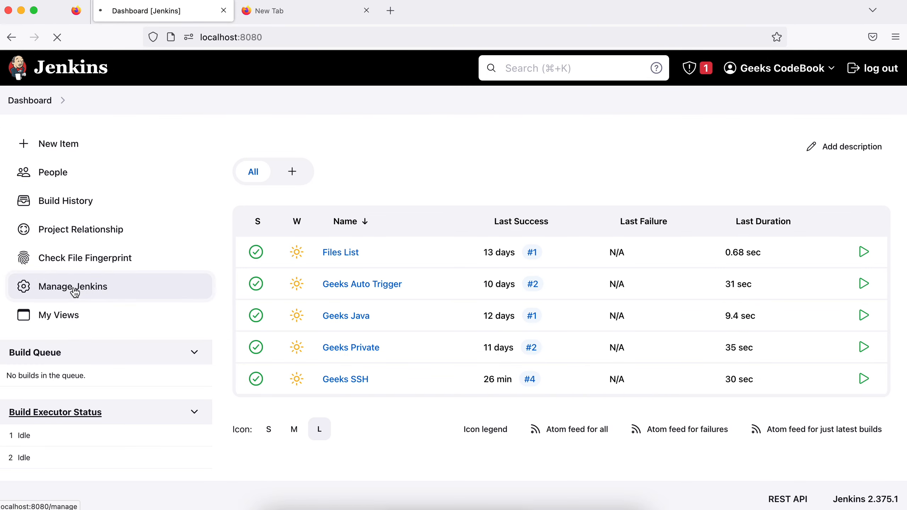
{"action": "left_click", "coordinate": [770, 310]}
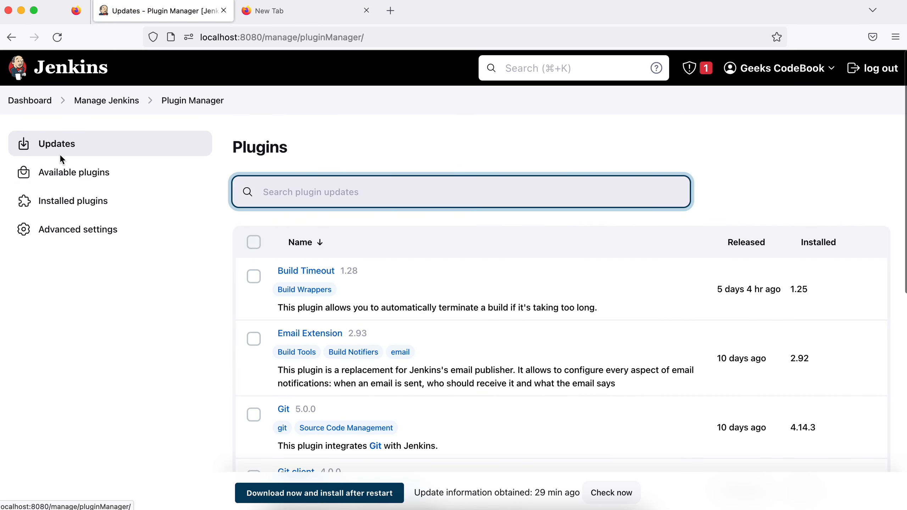
{"action": "left_click", "coordinate": [61, 204]}
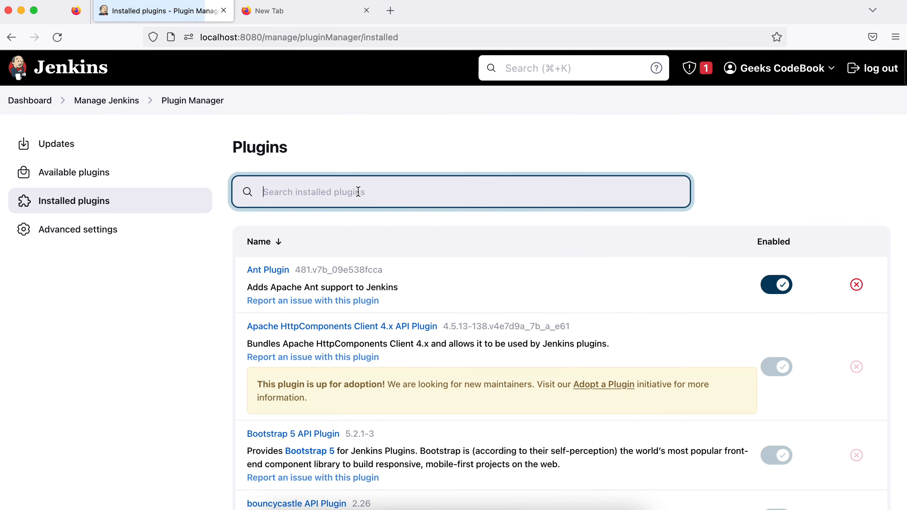
{"action": "type", "text": "maven"}
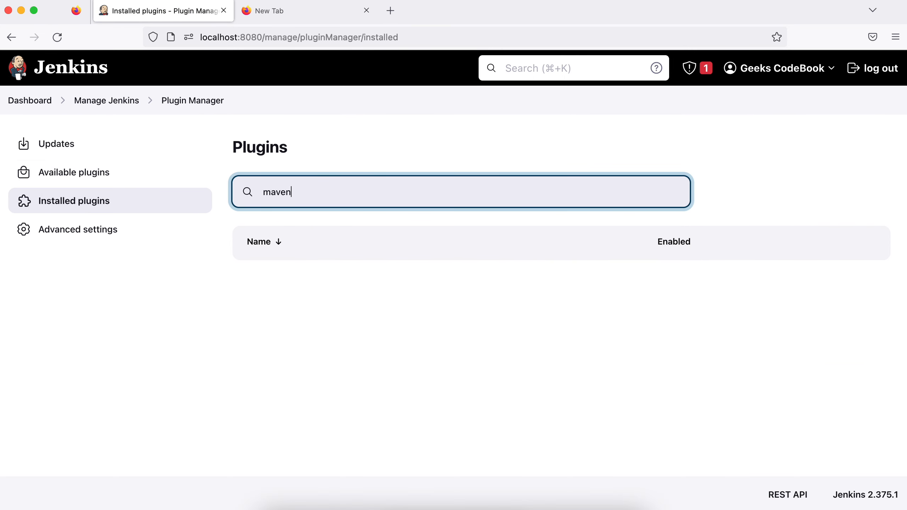
{"action": "key", "text": "BackSpace"}
{"action": "key", "text": "BackSpace"}
{"action": "key", "text": "BackSpace"}
{"action": "key", "text": "BackSpace"}
{"action": "key", "text": "BackSpace"}
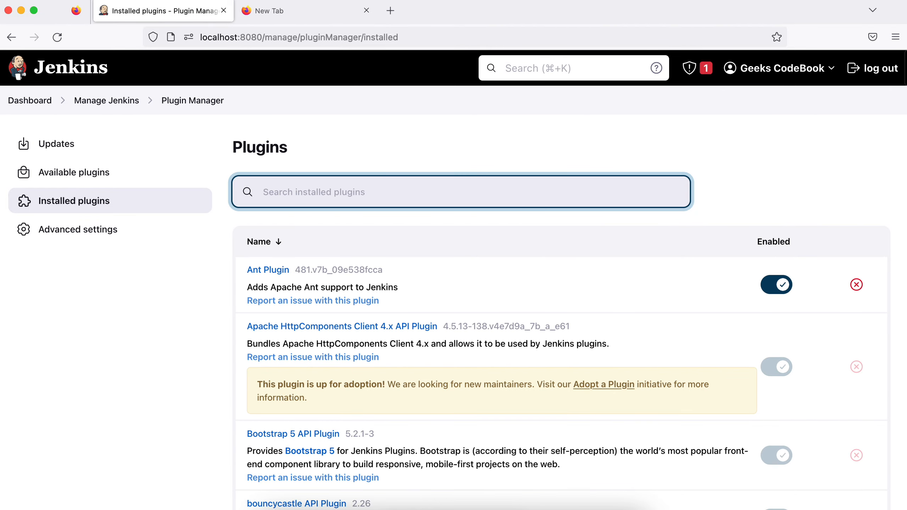
Step: Install the Maven Integration plugin without restart and have Jenkins restart once the installation is complete
{"action": "left_click", "coordinate": [96, 173]}
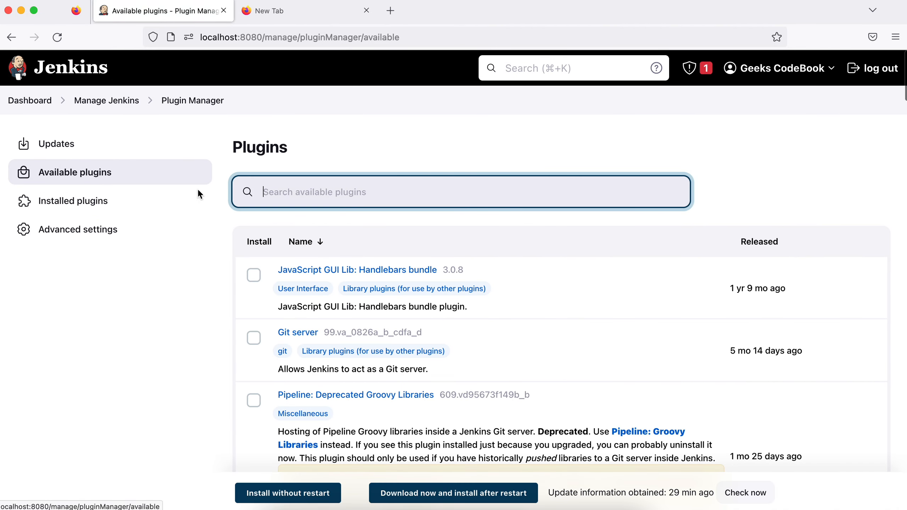
{"action": "type", "text": "maven"}
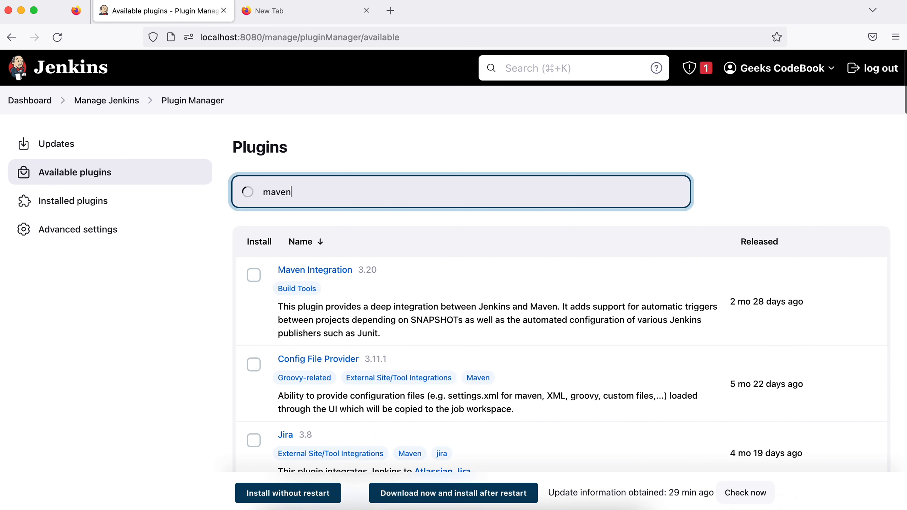
{"action": "left_click", "coordinate": [254, 275]}
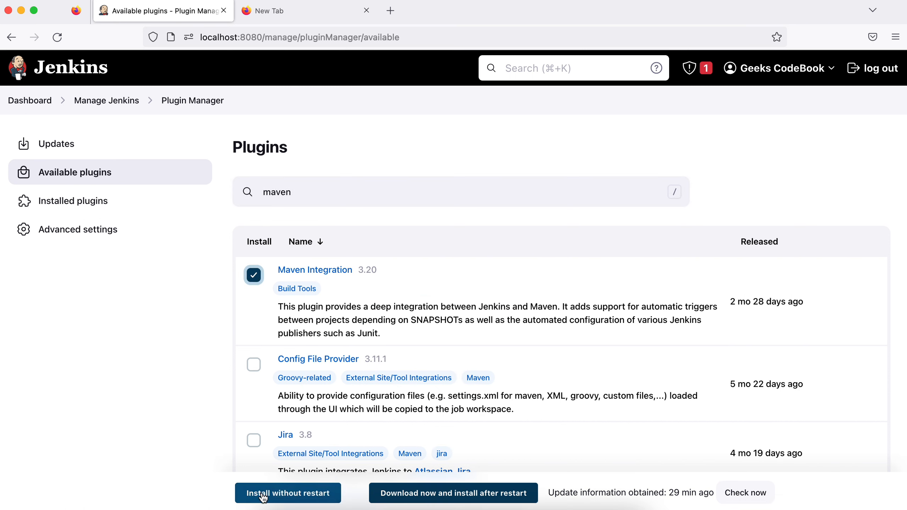
{"action": "scroll", "coordinate": [403, 393], "scroll_direction": "down", "scroll_amount": 2}
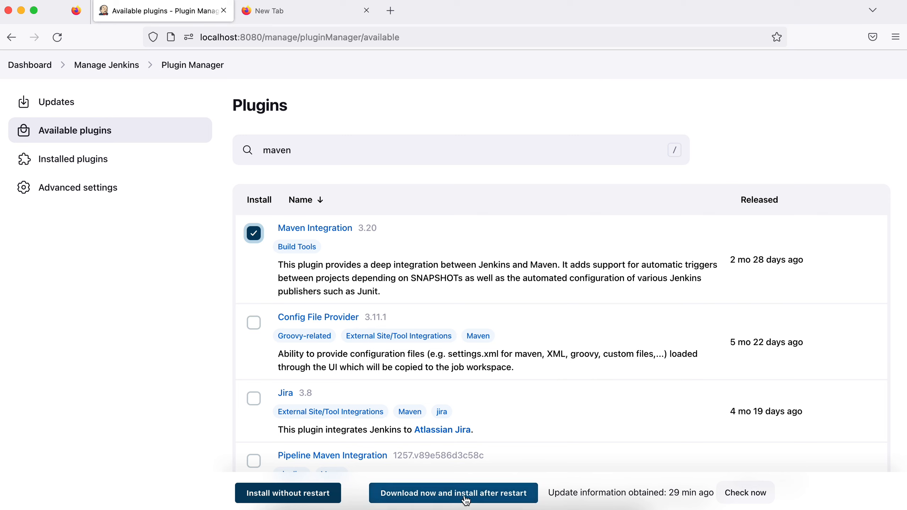
{"action": "left_click", "coordinate": [278, 494]}
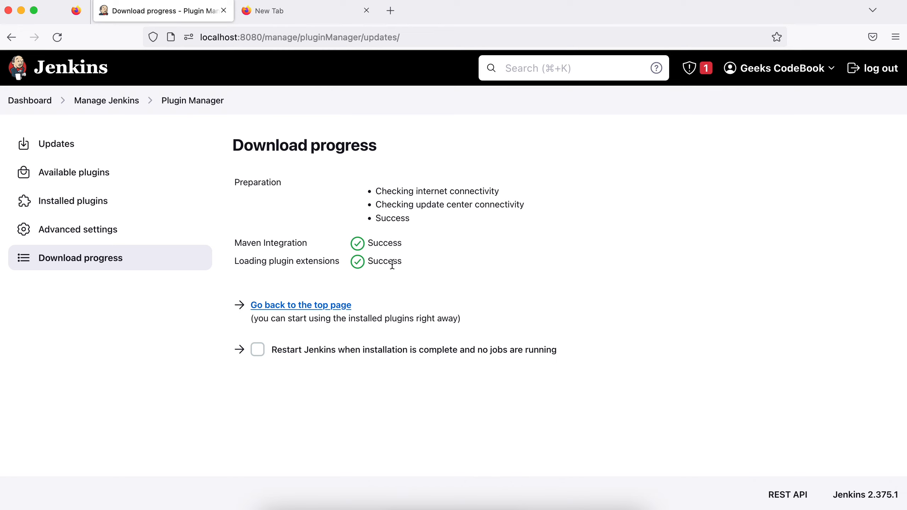
{"action": "left_click", "coordinate": [258, 350]}
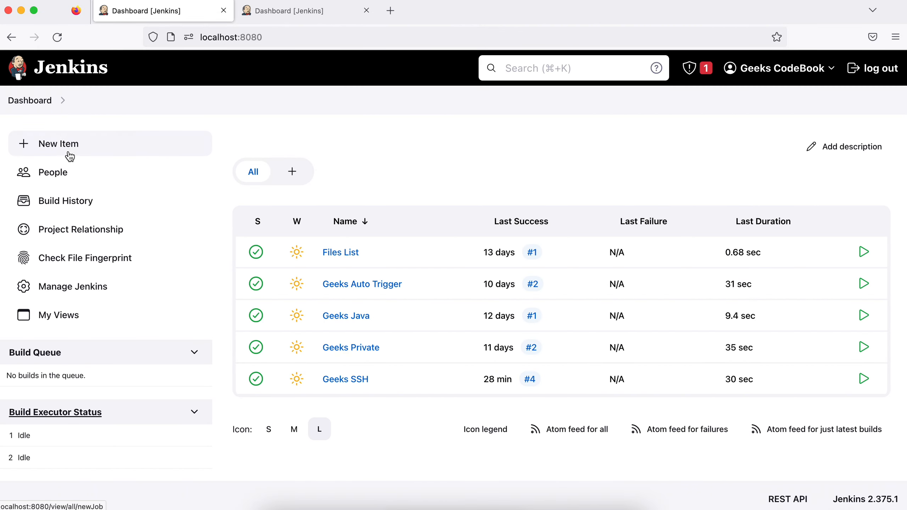
Step: Create a new Maven project item named Maven_Job
{"action": "left_click", "coordinate": [56, 147]}
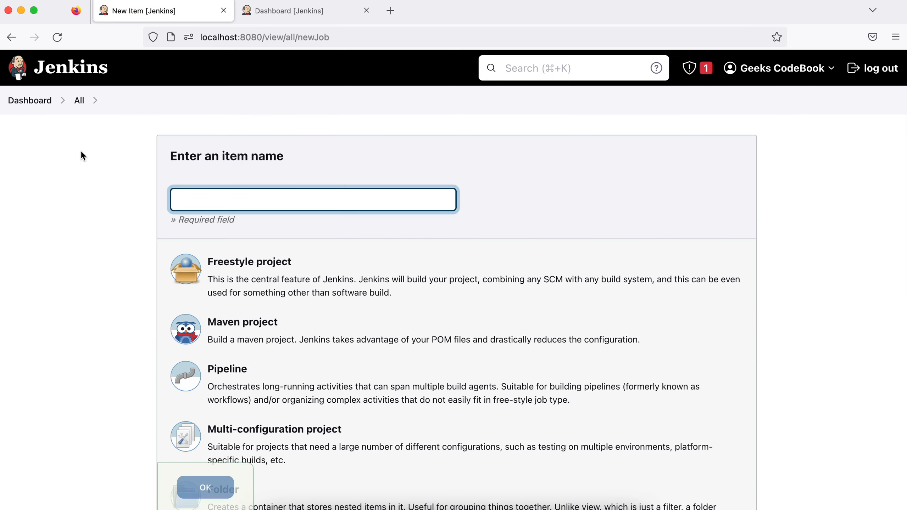
{"action": "scroll", "coordinate": [433, 373], "scroll_direction": "down", "scroll_amount": 2}
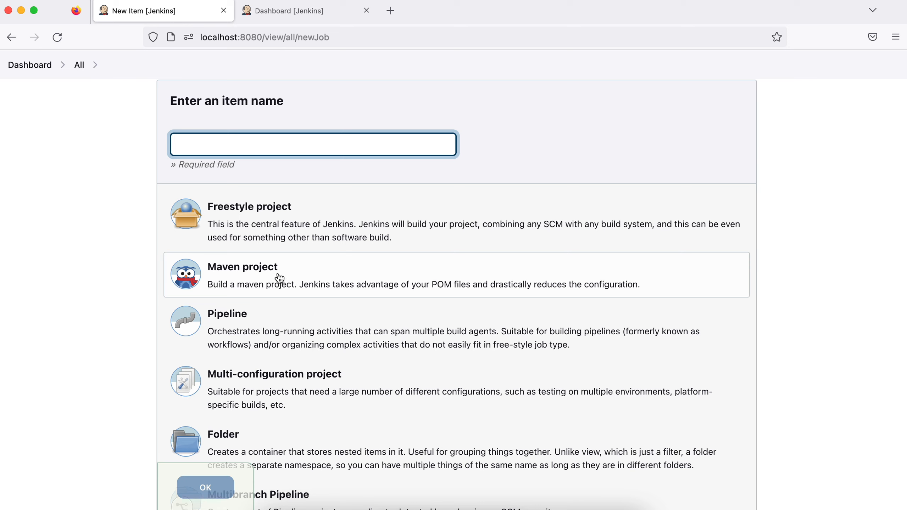
{"action": "left_click", "coordinate": [250, 142]}
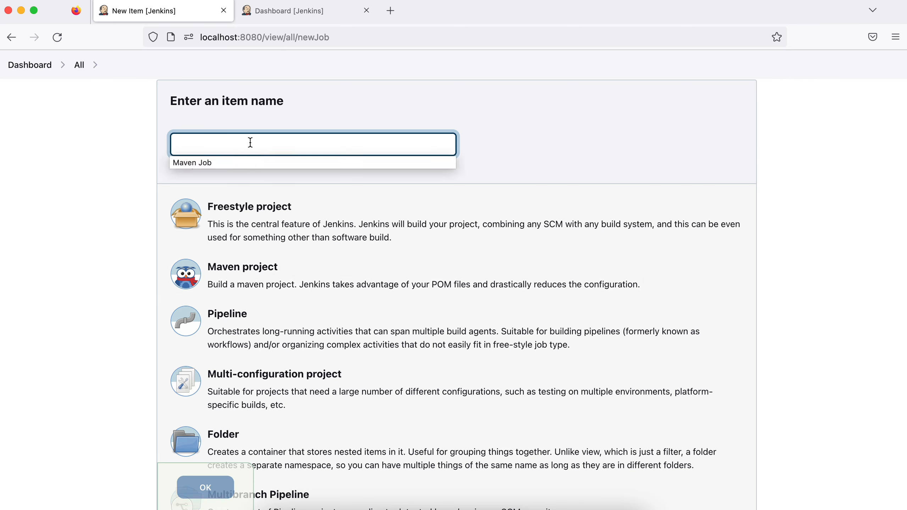
{"action": "type", "text": "Ma"}
{"action": "key", "text": "Down"}
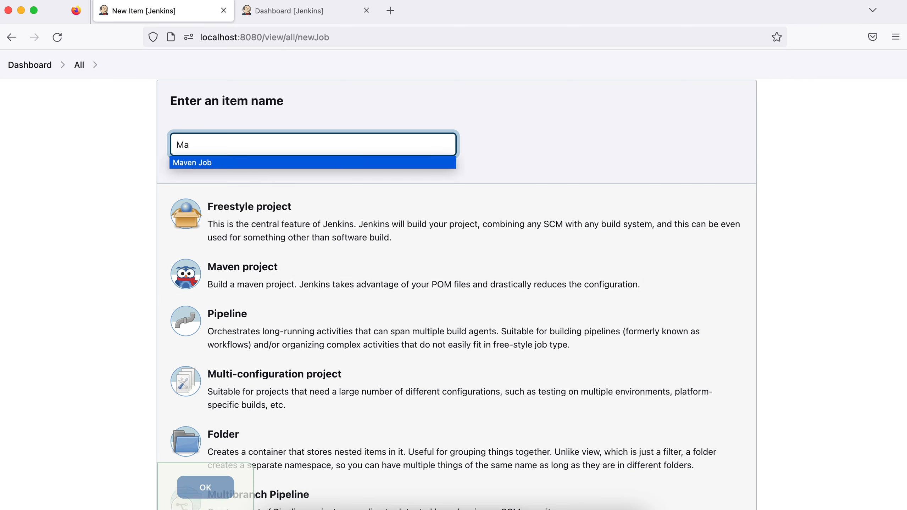
{"action": "key", "text": "Return"}
{"action": "left_click", "coordinate": [210, 147]}
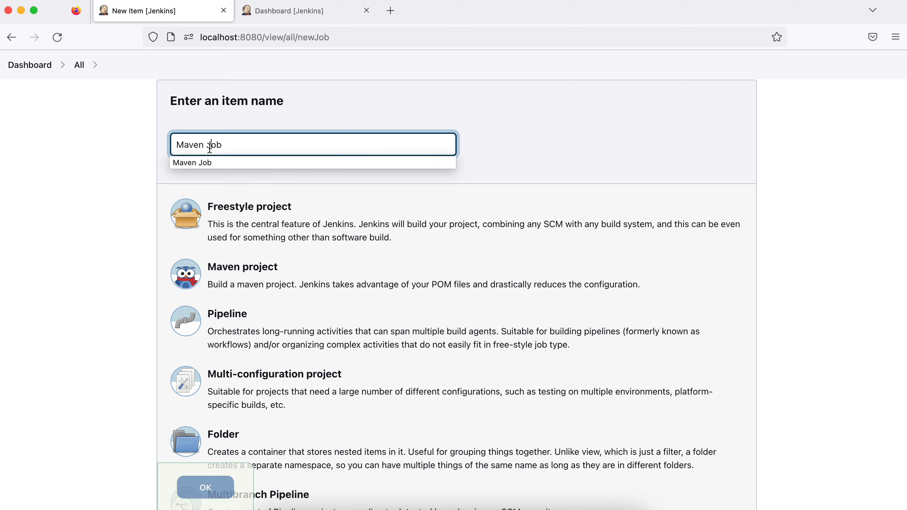
{"action": "key", "text": "BackSpace"}
{"action": "type", "text": "_"}
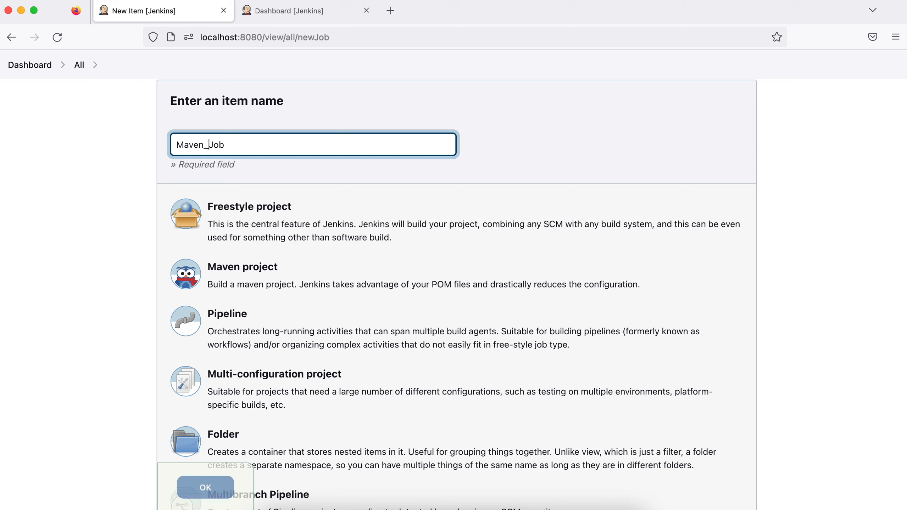
{"action": "left_click", "coordinate": [234, 274]}
{"action": "left_click", "coordinate": [203, 487]}
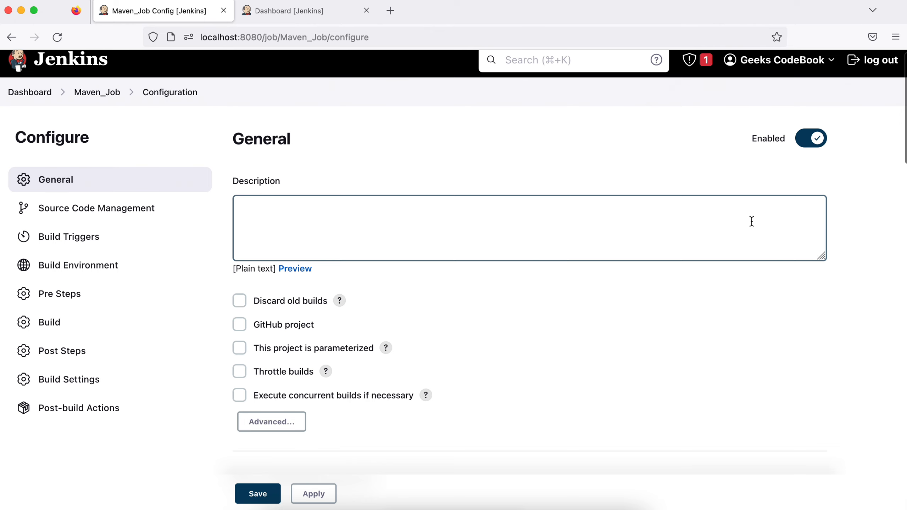
{"action": "scroll", "coordinate": [752, 221], "scroll_direction": "down", "scroll_amount": 2}
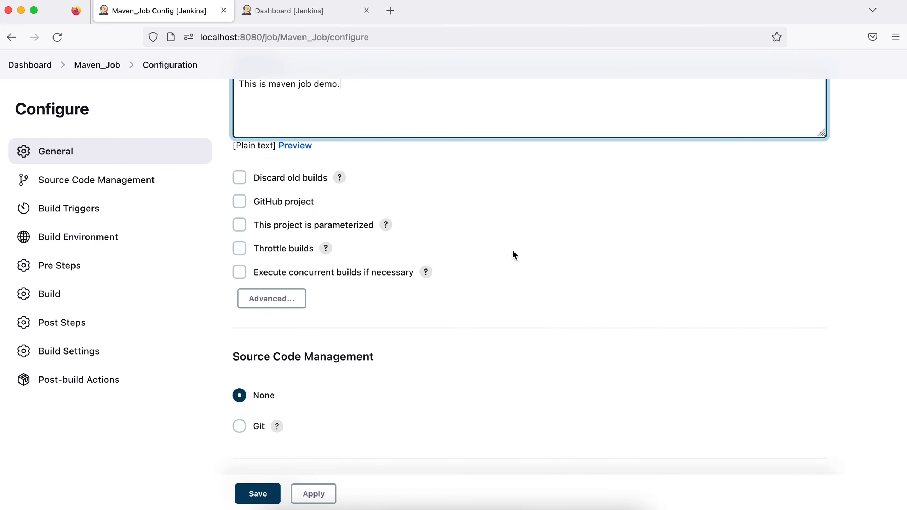
{"action": "scroll", "coordinate": [509, 283], "scroll_direction": "down", "scroll_amount": 3}
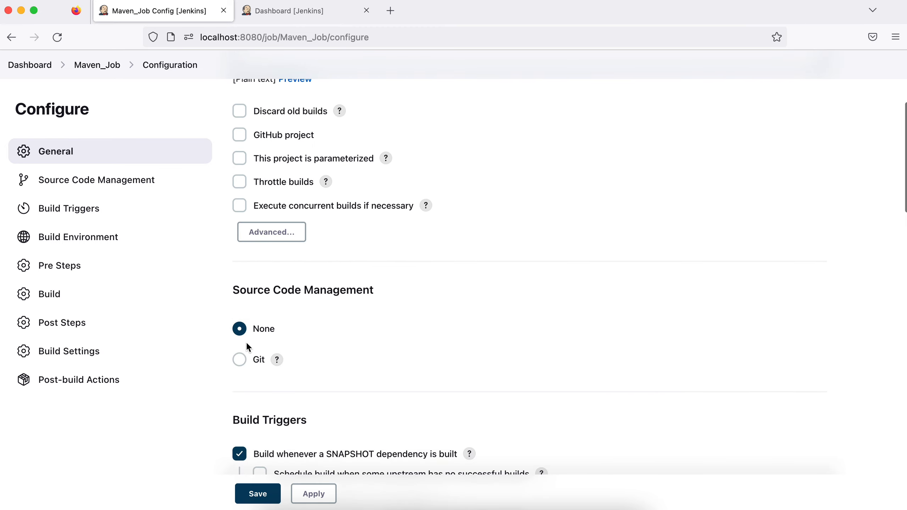
{"action": "left_click", "coordinate": [238, 359]}
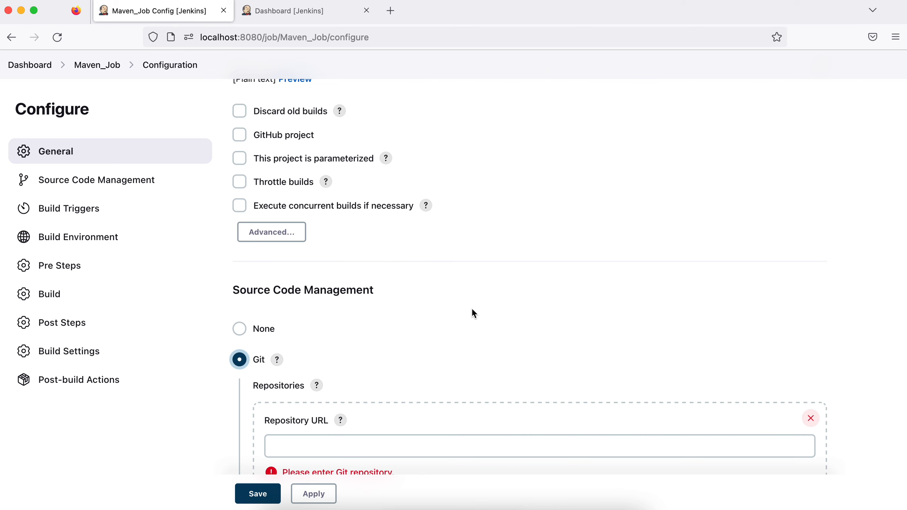
{"action": "scroll", "coordinate": [472, 309], "scroll_direction": "down", "scroll_amount": 3}
{"action": "left_click", "coordinate": [383, 363]}
{"action": "type", "text": "https://github.com/geekscodebook/aem-integrations.git"}
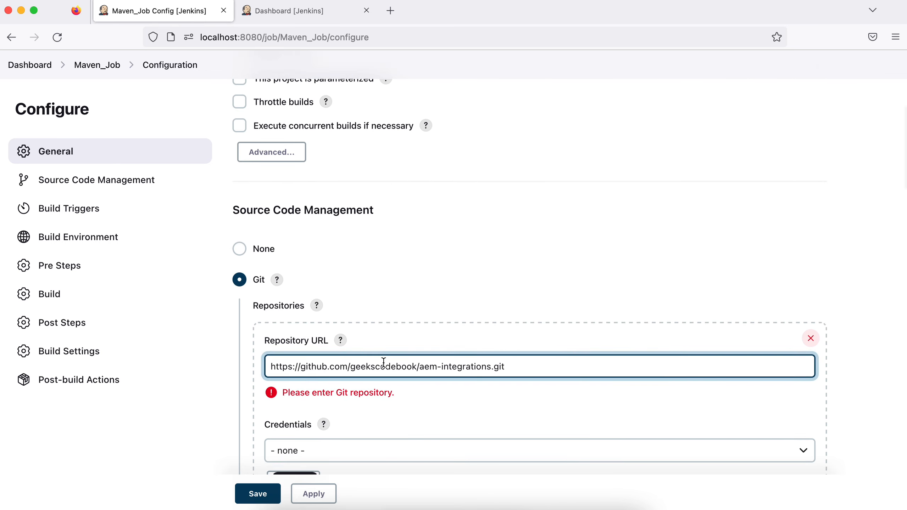
Step: Select the PAT_Jenkins credentials for the Git repository
{"action": "scroll", "coordinate": [508, 372], "scroll_direction": "down", "scroll_amount": 3}
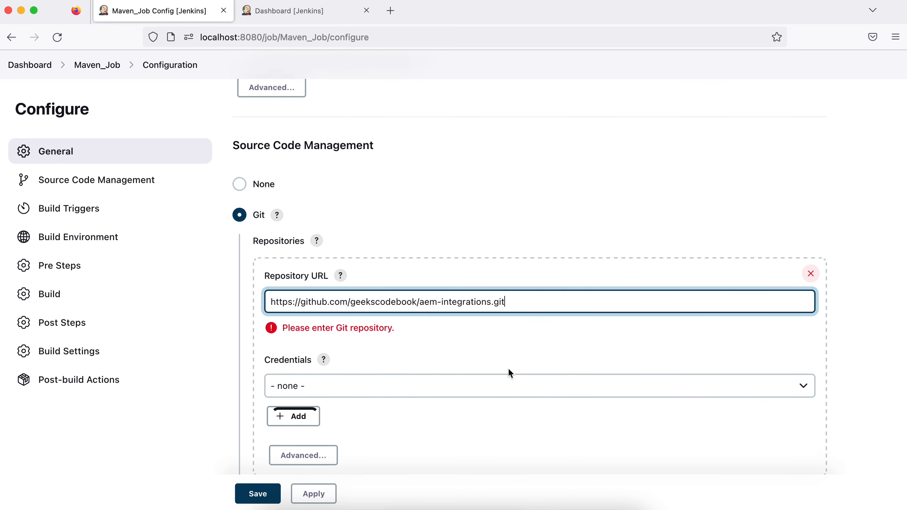
{"action": "scroll", "coordinate": [508, 372], "scroll_direction": "down", "scroll_amount": 3}
{"action": "left_click", "coordinate": [429, 328]}
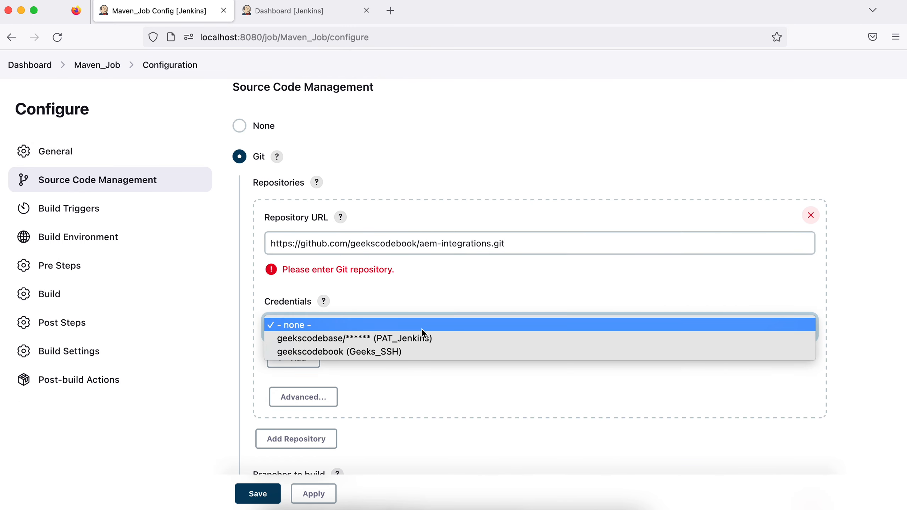
{"action": "left_click", "coordinate": [403, 340]}
Step: Set the build environment to delete the workspace before the build starts
{"action": "scroll", "coordinate": [449, 366], "scroll_direction": "down", "scroll_amount": 10}
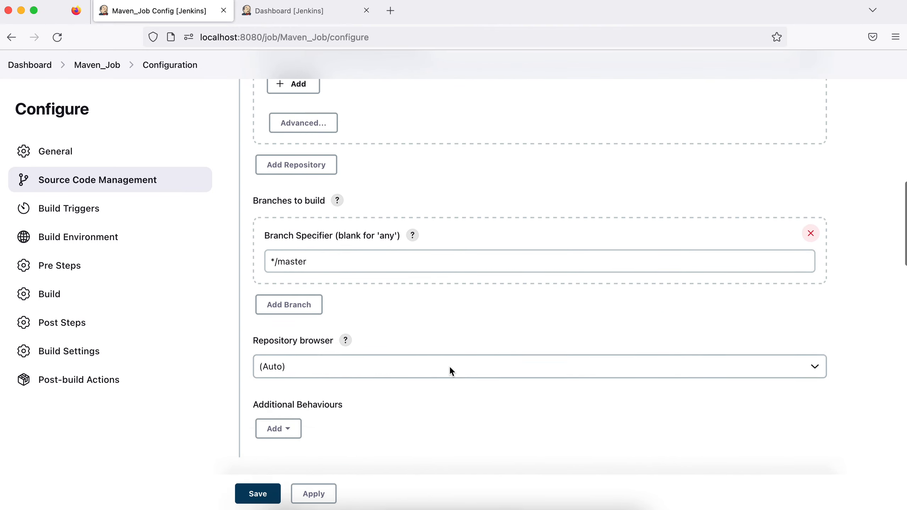
{"action": "scroll", "coordinate": [488, 360], "scroll_direction": "down", "scroll_amount": 1}
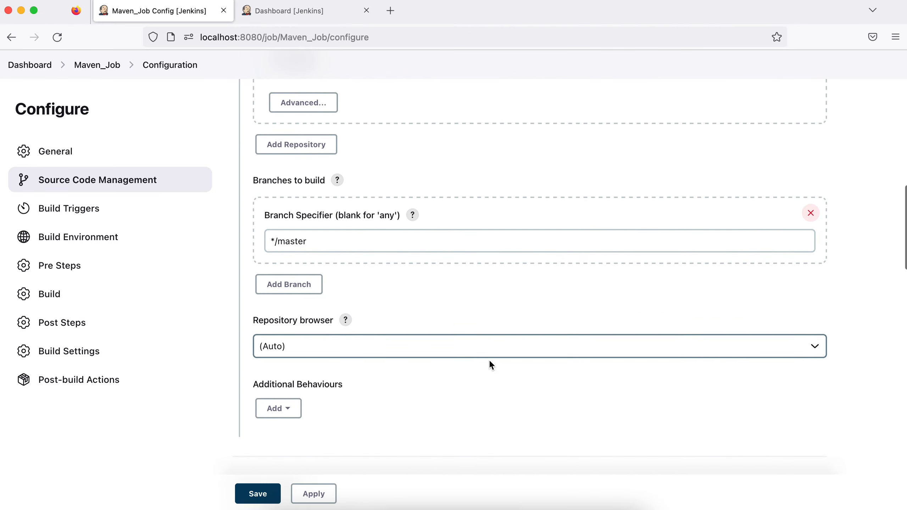
{"action": "scroll", "coordinate": [489, 360], "scroll_direction": "down", "scroll_amount": 10}
{"action": "scroll", "coordinate": [489, 360], "scroll_direction": "up", "scroll_amount": 3}
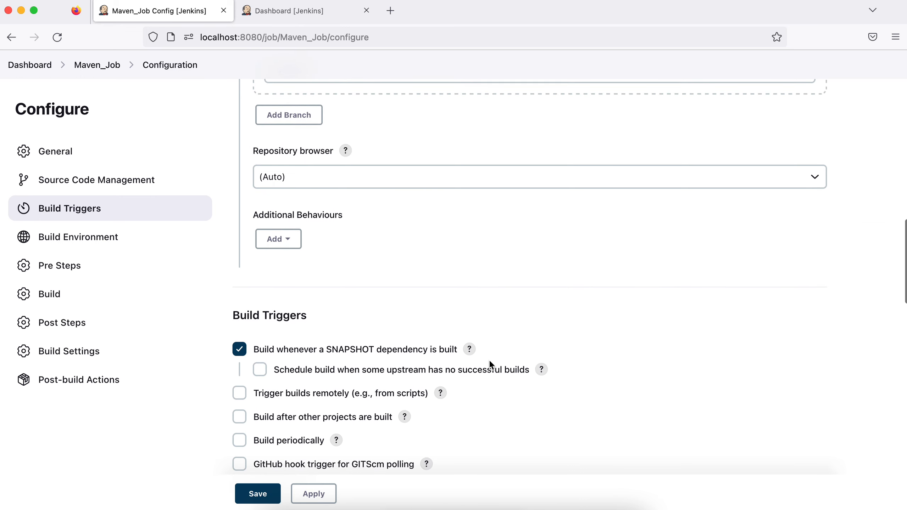
{"action": "scroll", "coordinate": [489, 359], "scroll_direction": "down", "scroll_amount": 6}
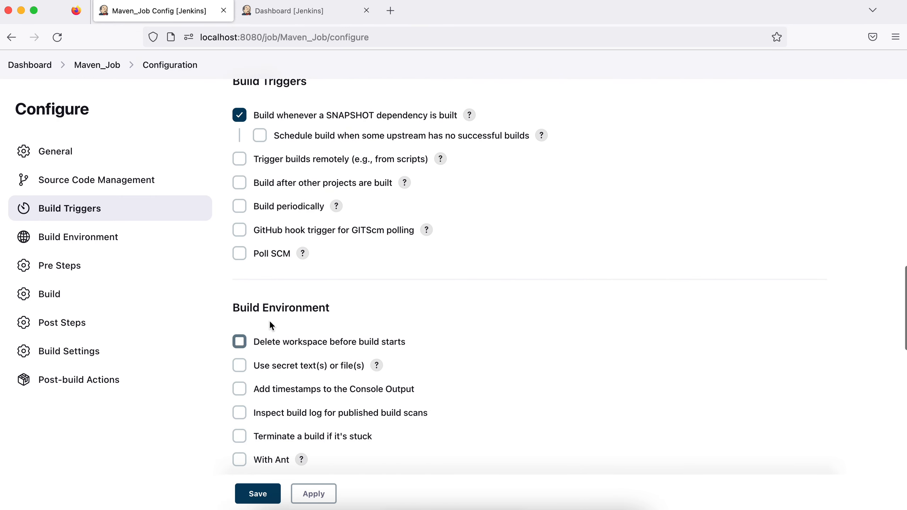
{"action": "left_click", "coordinate": [239, 342]}
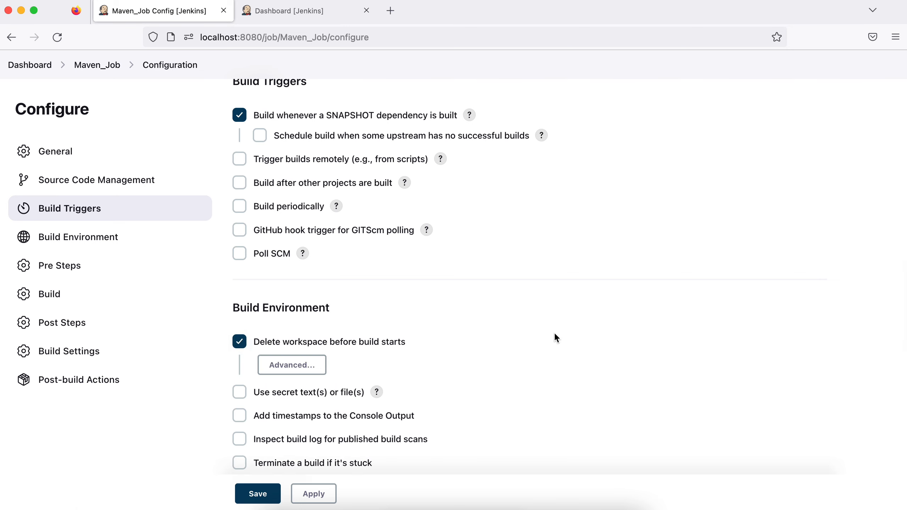
Step: Examine the Pre Steps and Build settings of the job, highlighting the Build heading
{"action": "scroll", "coordinate": [554, 335], "scroll_direction": "down", "scroll_amount": 1}
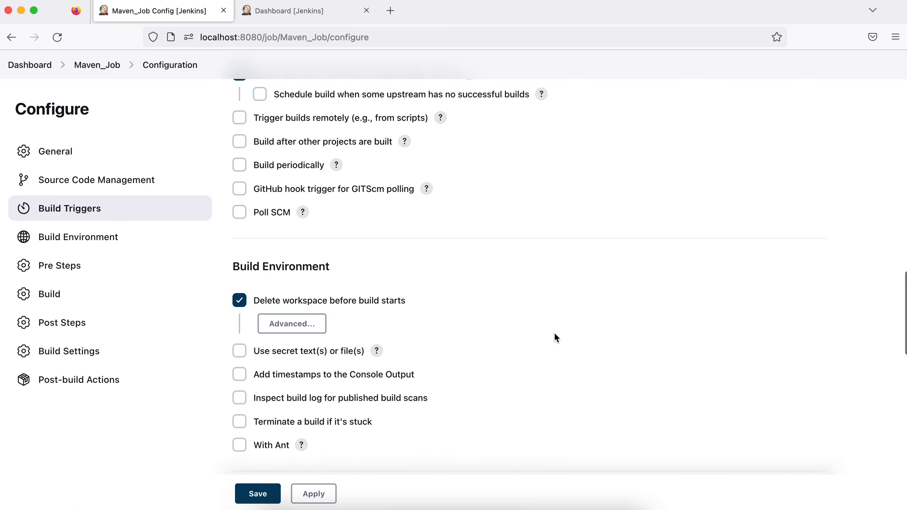
{"action": "scroll", "coordinate": [555, 335], "scroll_direction": "down", "scroll_amount": 5}
{"action": "scroll", "coordinate": [554, 334], "scroll_direction": "down", "scroll_amount": 4}
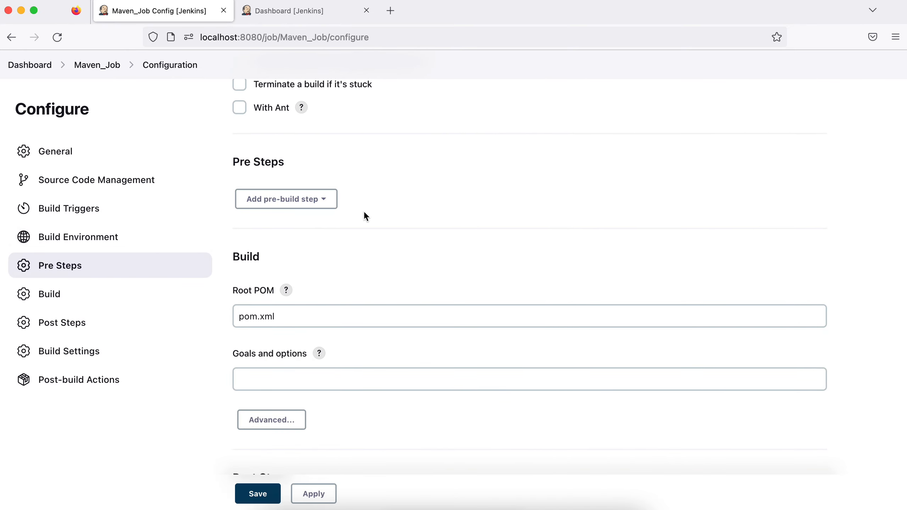
{"action": "scroll", "coordinate": [363, 216], "scroll_direction": "down", "scroll_amount": 1}
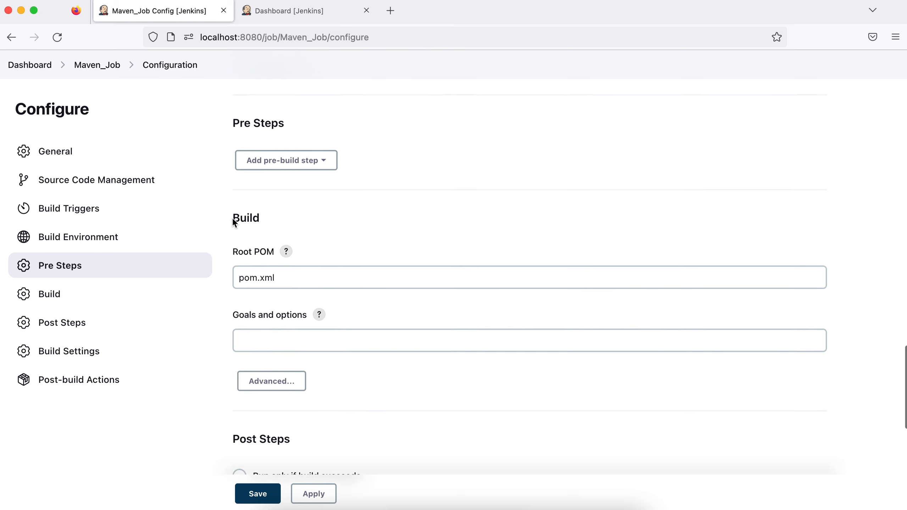
{"action": "left_click_drag", "start_coordinate": [231, 218], "coordinate": [294, 240]}
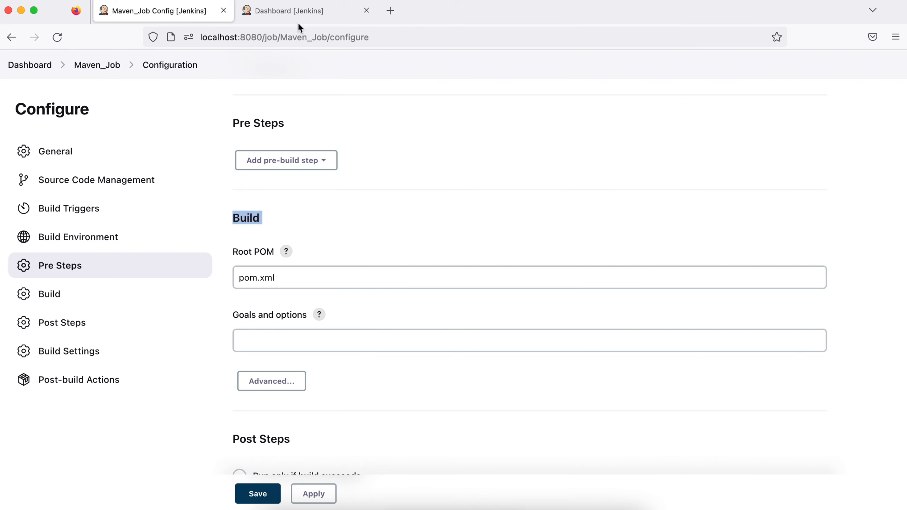
Step: Open the configuration of the Geeks Private job and examine its Maven build step and the available build step types
{"action": "left_click", "coordinate": [289, 11]}
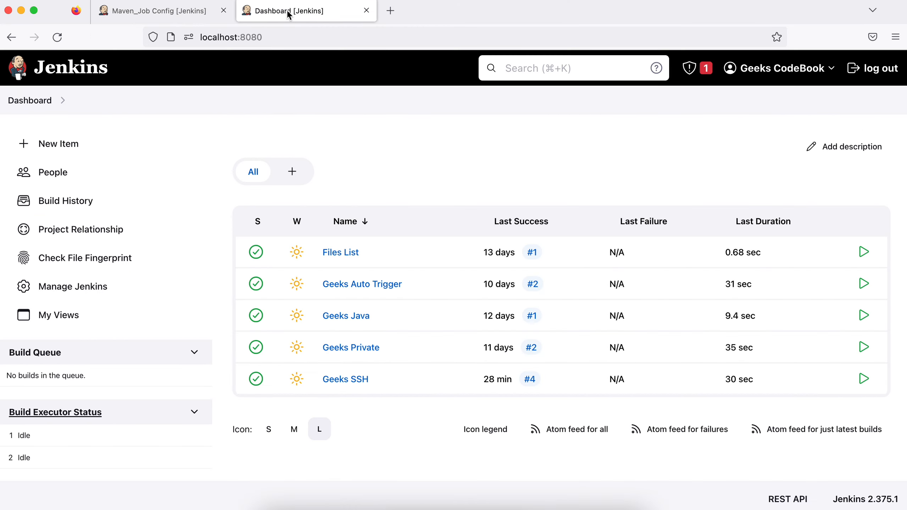
{"action": "left_click", "coordinate": [353, 349]}
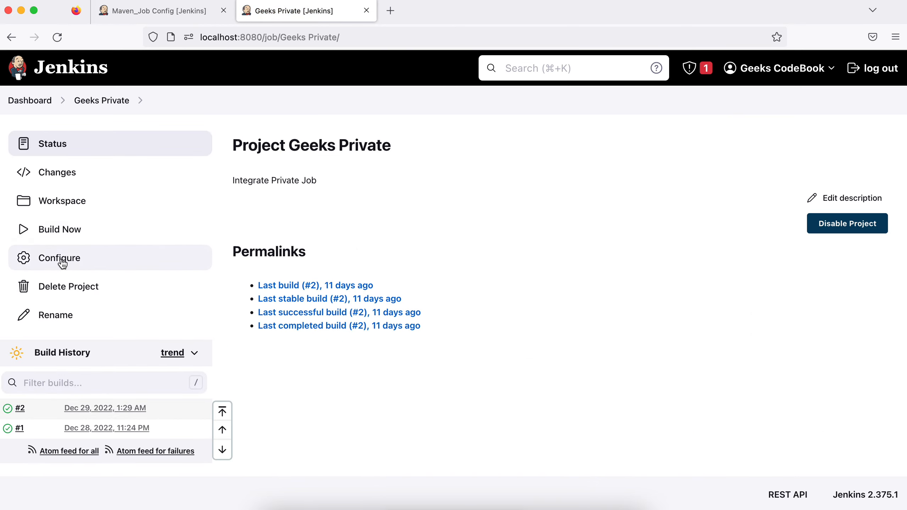
{"action": "left_click", "coordinate": [62, 261]}
{"action": "scroll", "coordinate": [464, 339], "scroll_direction": "down", "scroll_amount": 15}
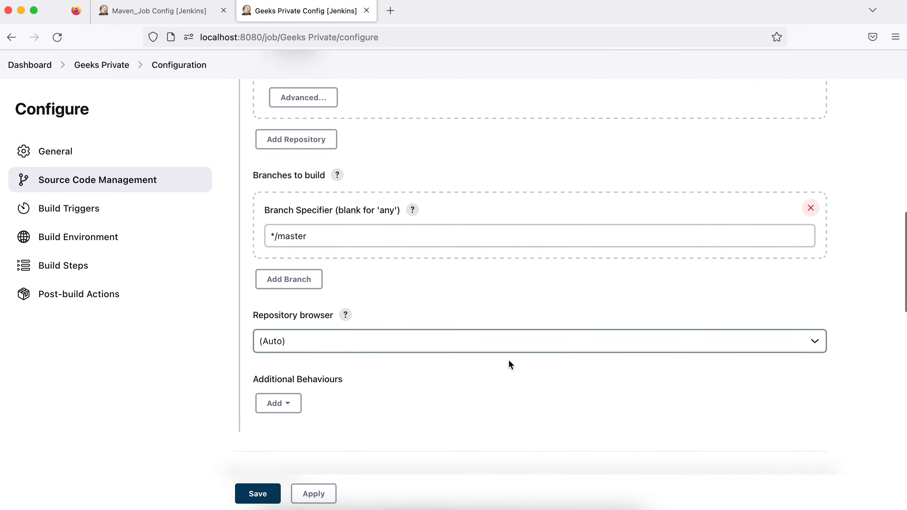
{"action": "scroll", "coordinate": [509, 359], "scroll_direction": "down", "scroll_amount": 20}
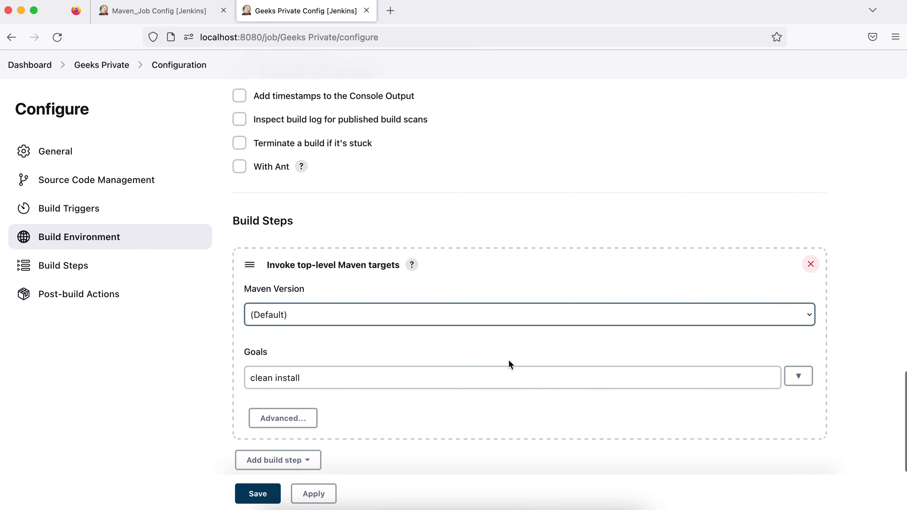
{"action": "scroll", "coordinate": [354, 288], "scroll_direction": "down", "scroll_amount": 1}
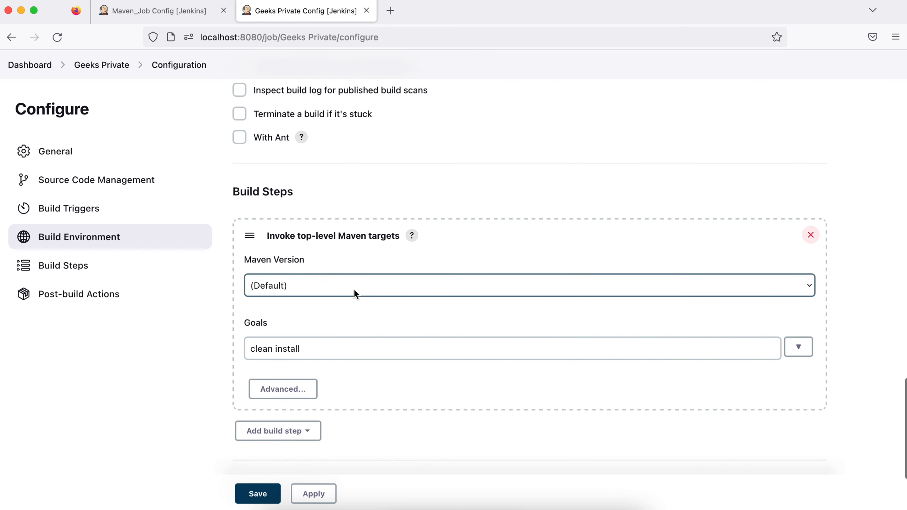
{"action": "scroll", "coordinate": [354, 290], "scroll_direction": "down", "scroll_amount": 1}
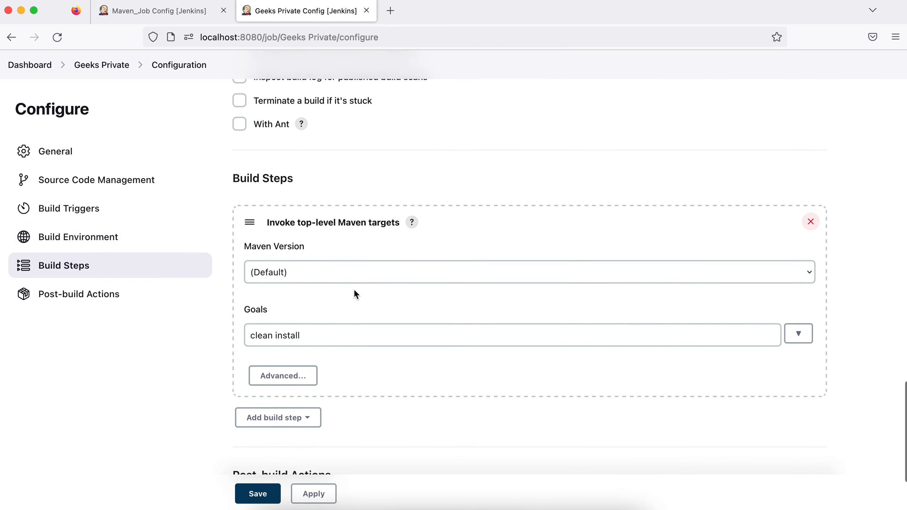
{"action": "left_click", "coordinate": [293, 417]}
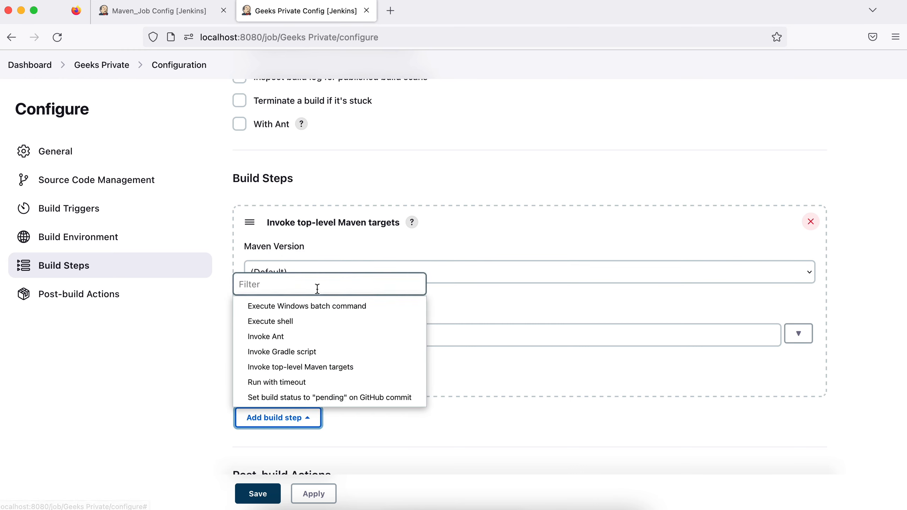
{"action": "left_click", "coordinate": [170, 341]}
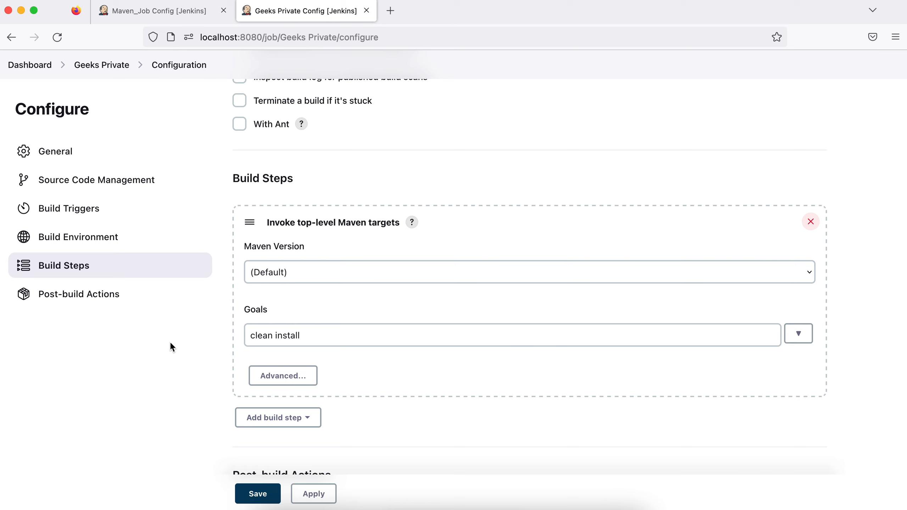
Step: Return to the Maven_Job configuration and examine the Root POM setting in the Build section
{"action": "left_click", "coordinate": [183, 15]}
{"action": "scroll", "coordinate": [340, 227], "scroll_direction": "down", "scroll_amount": 1}
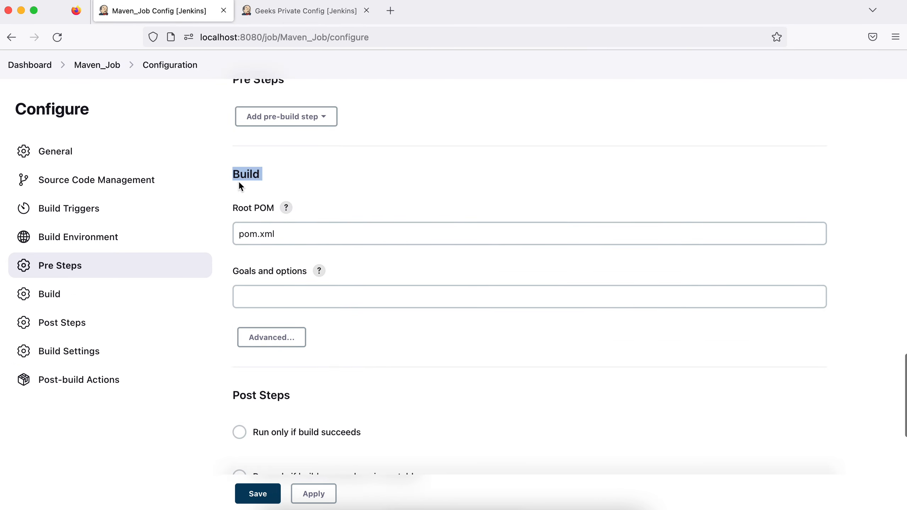
{"action": "scroll", "coordinate": [352, 224], "scroll_direction": "down", "scroll_amount": 2}
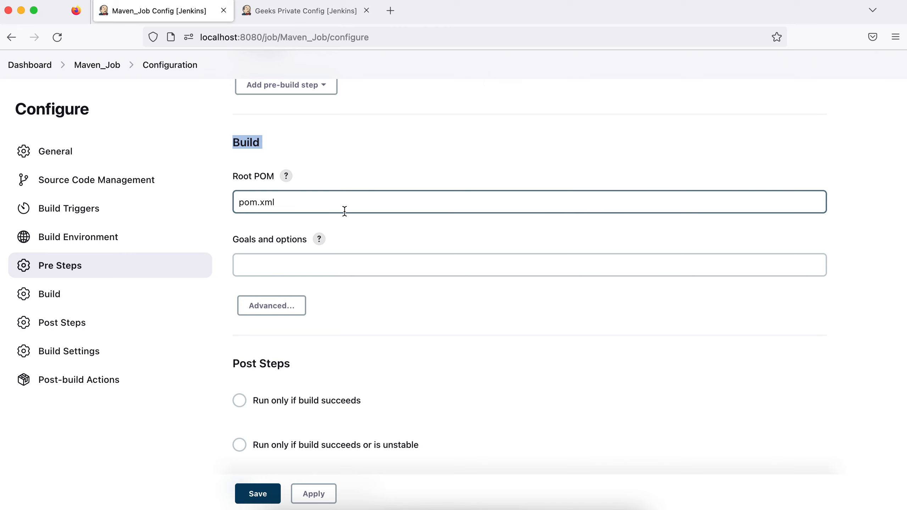
{"action": "left_click", "coordinate": [339, 209]}
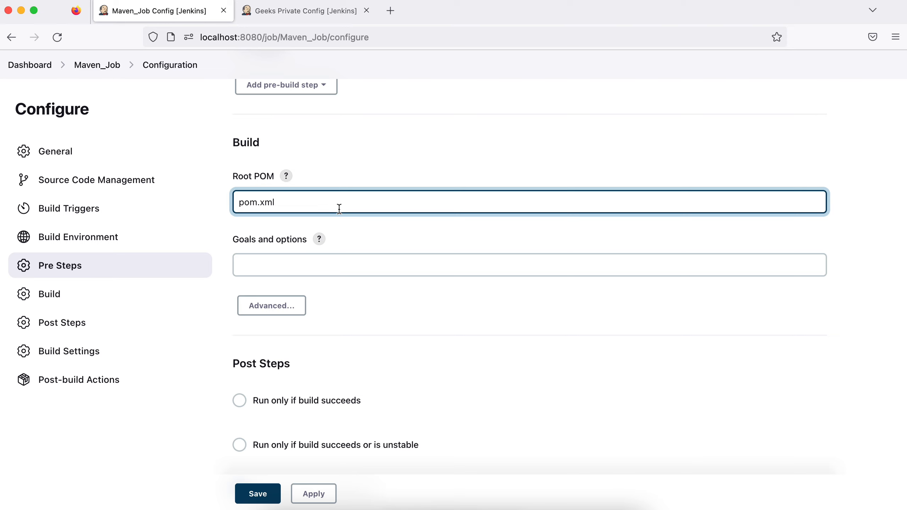
{"action": "left_click_drag", "start_coordinate": [297, 203], "coordinate": [227, 200]}
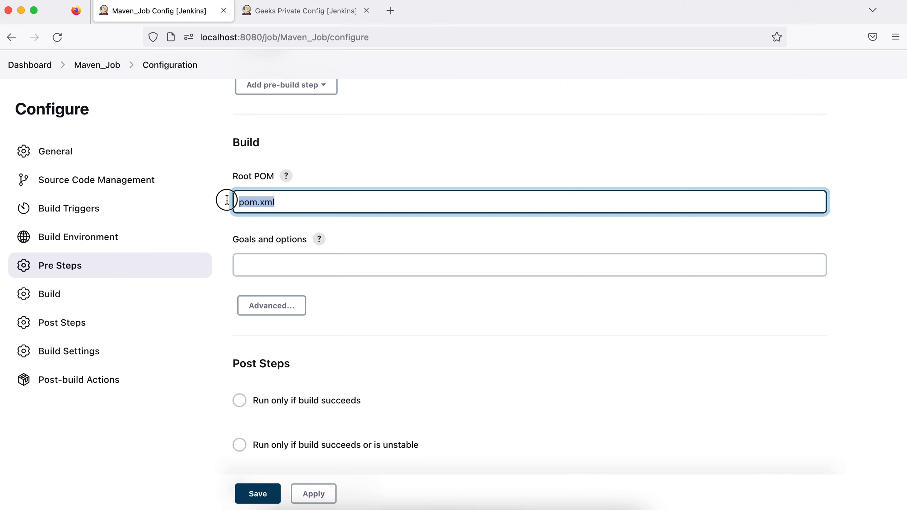
{"action": "left_click", "coordinate": [422, 204]}
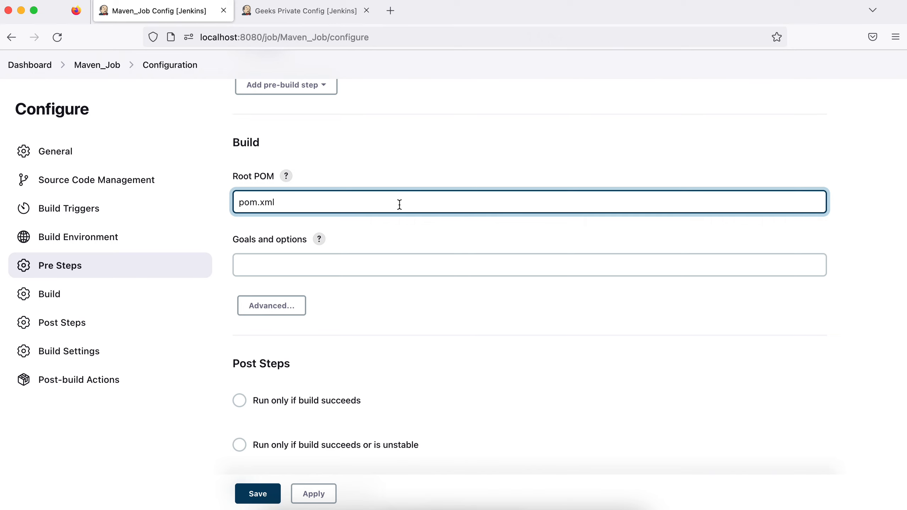
{"action": "left_click_drag", "start_coordinate": [289, 201], "coordinate": [228, 201]}
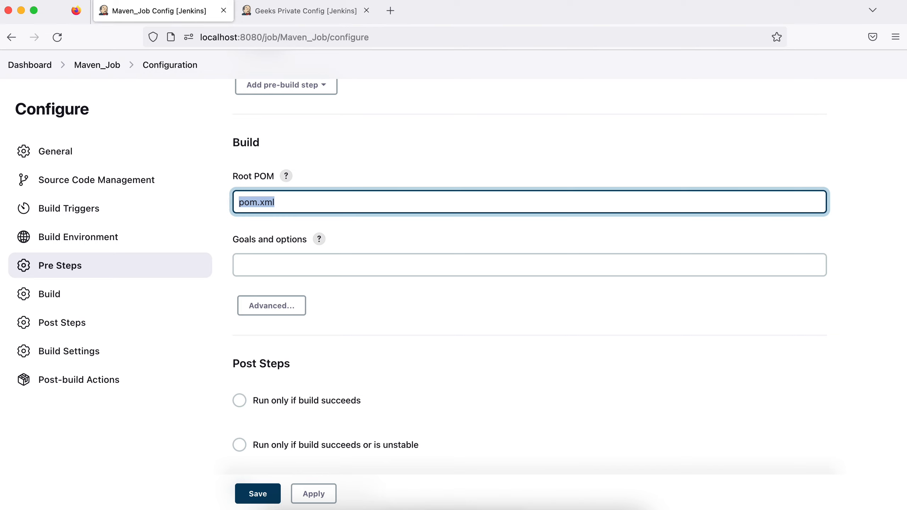
Step: Switch to Finder, show the hidden files in the home folder and expand the .jenkins folder
{"action": "left_click", "coordinate": [276, 509]}
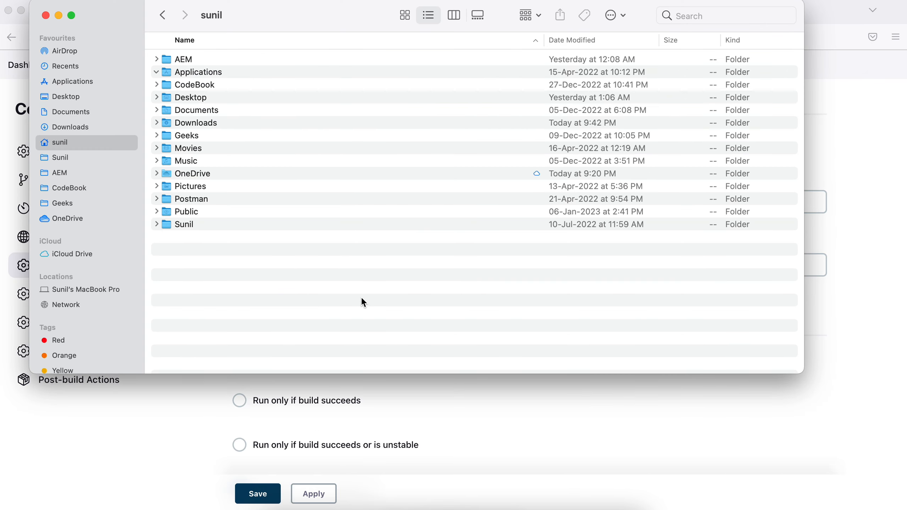
{"action": "key", "text": "super+shift+period"}
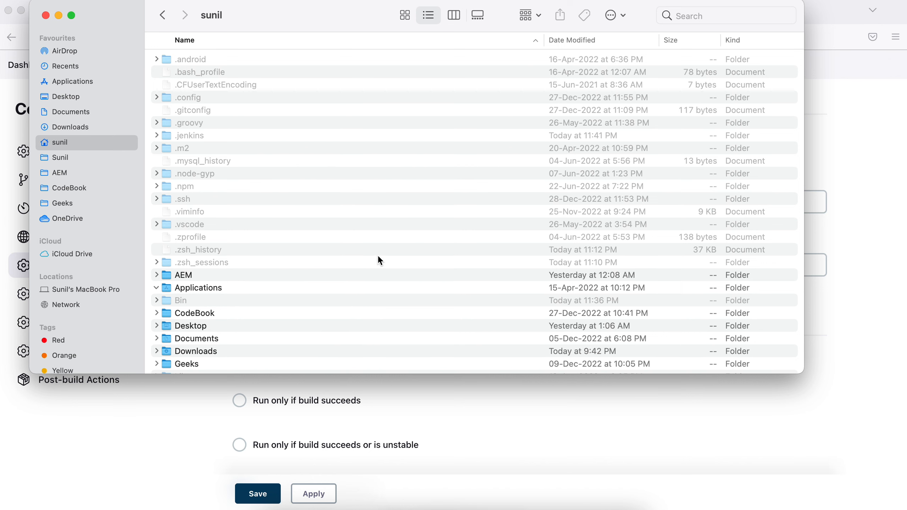
{"action": "left_click", "coordinate": [188, 137]}
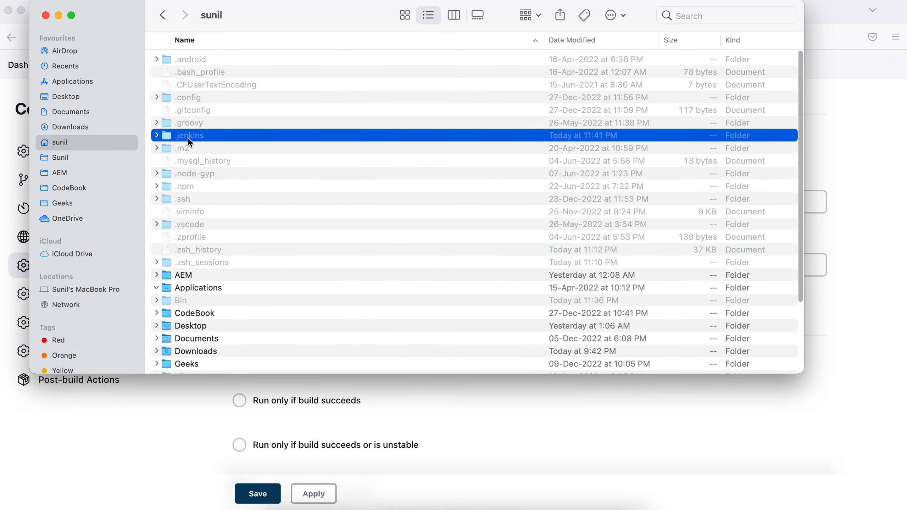
{"action": "left_click", "coordinate": [155, 136]}
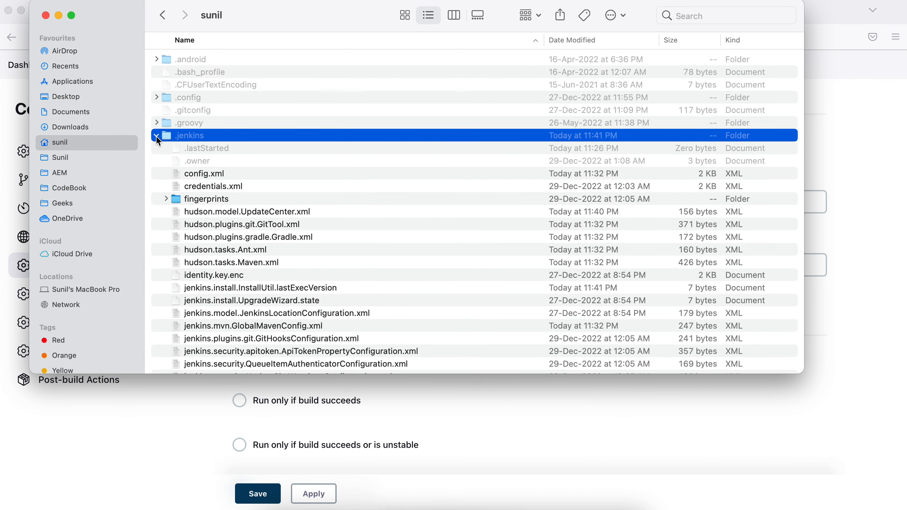
Step: Expand the jobs folder inside .jenkins and look into the Geeks Java job folder
{"action": "scroll", "coordinate": [269, 186], "scroll_direction": "down", "scroll_amount": 5}
{"action": "scroll", "coordinate": [270, 185], "scroll_direction": "down", "scroll_amount": 5}
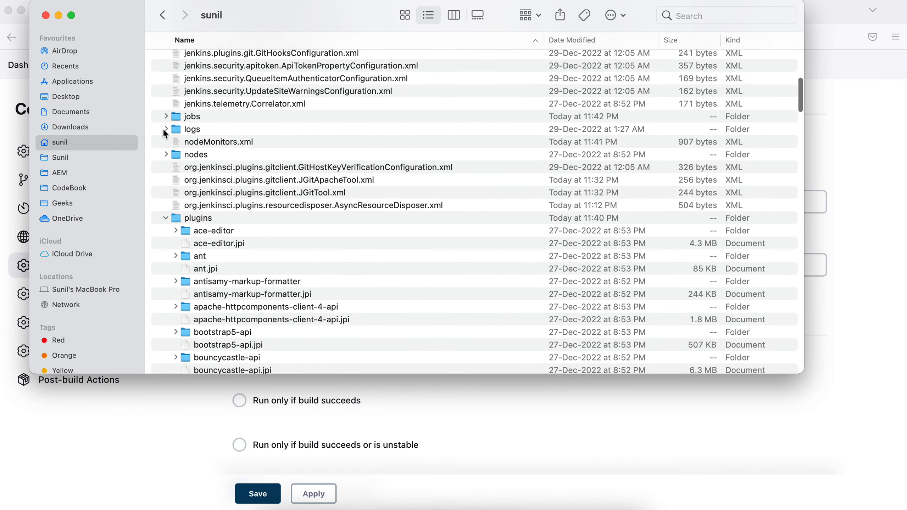
{"action": "left_click", "coordinate": [167, 116]}
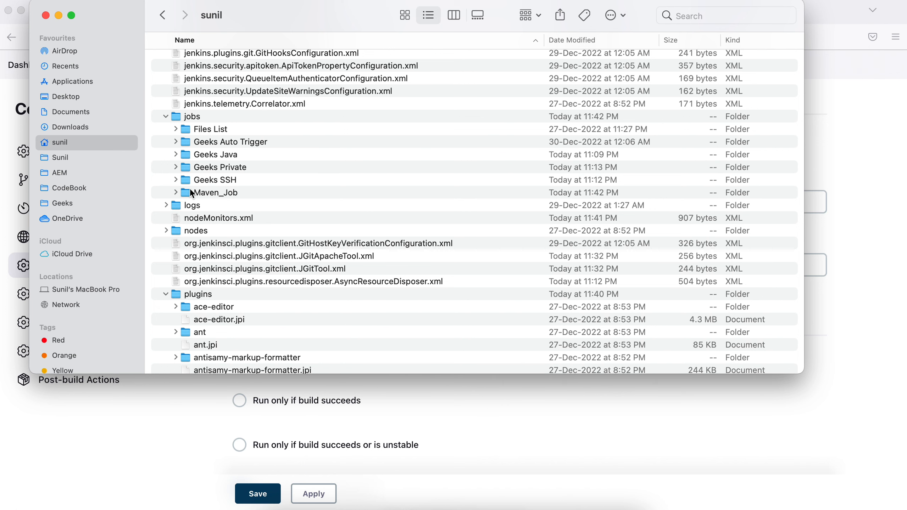
{"action": "left_click", "coordinate": [176, 155]}
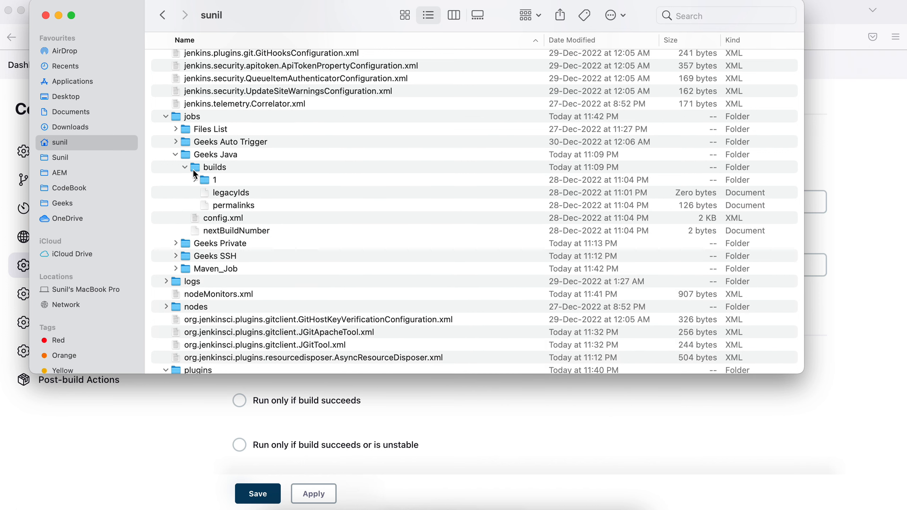
{"action": "left_click", "coordinate": [176, 155]}
{"action": "left_click", "coordinate": [175, 154]}
{"action": "left_click", "coordinate": [175, 155]}
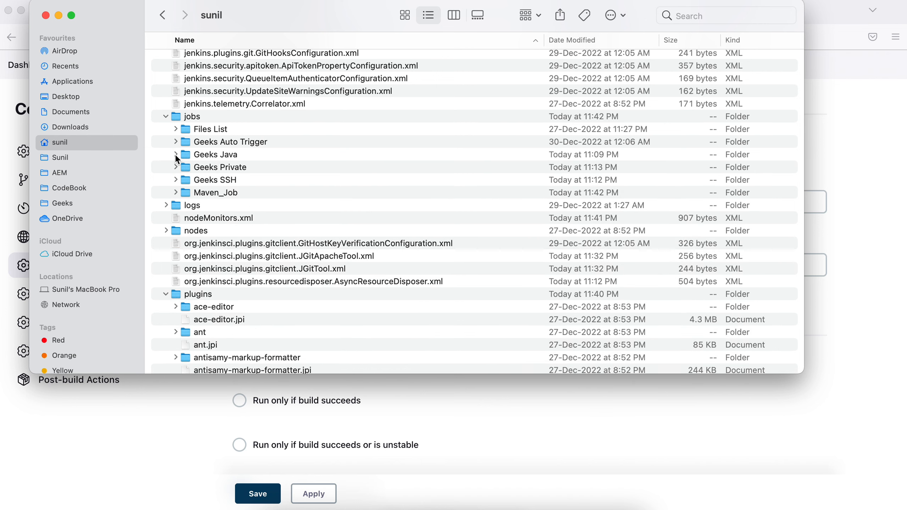
Step: Collapse the plugins folder and examine the job folders inside workspace, including Geeks Java
{"action": "scroll", "coordinate": [233, 183], "scroll_direction": "down", "scroll_amount": 5}
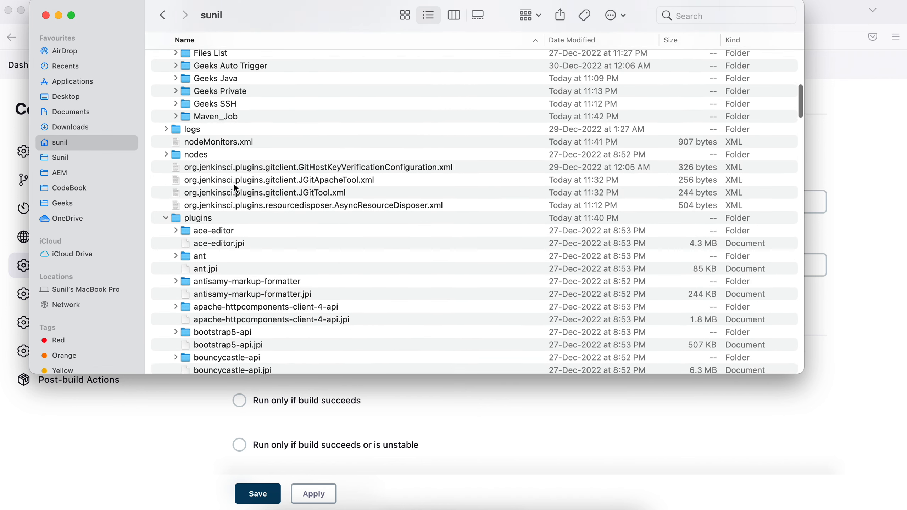
{"action": "left_click", "coordinate": [166, 212]}
{"action": "scroll", "coordinate": [214, 213], "scroll_direction": "down", "scroll_amount": 5}
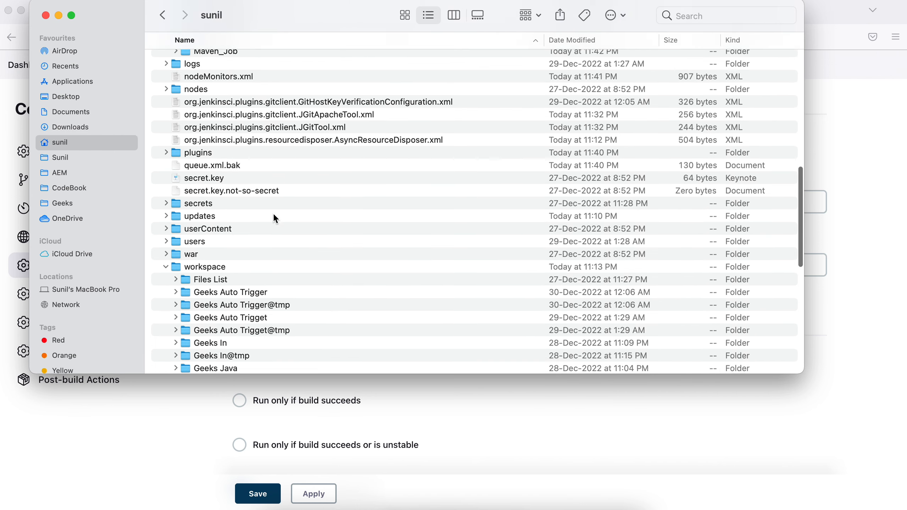
{"action": "left_click", "coordinate": [216, 209]}
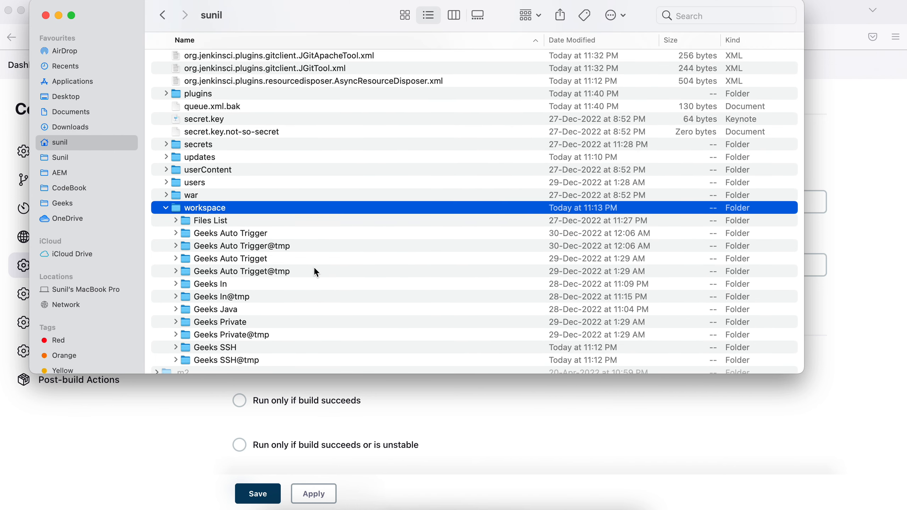
{"action": "scroll", "coordinate": [311, 265], "scroll_direction": "down", "scroll_amount": 5}
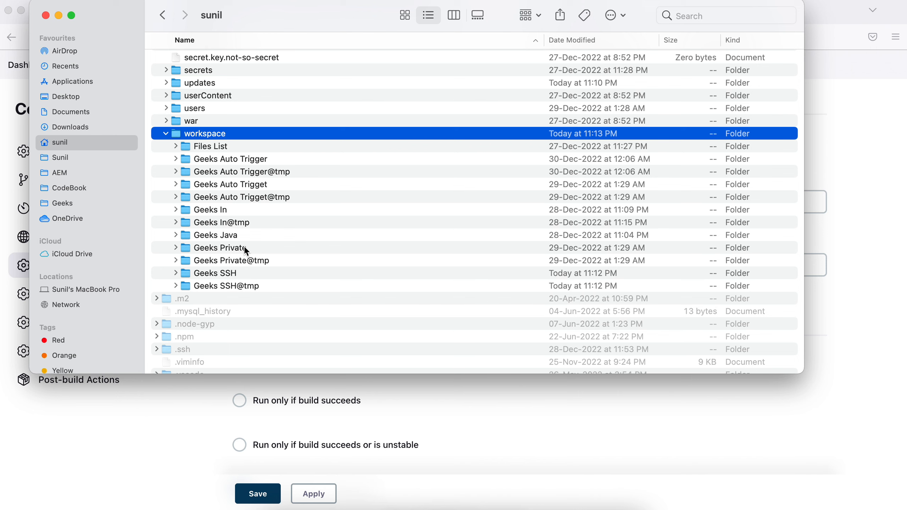
{"action": "left_click", "coordinate": [175, 236]}
{"action": "left_click", "coordinate": [176, 236]}
{"action": "scroll", "coordinate": [337, 217], "scroll_direction": "up", "scroll_amount": 3}
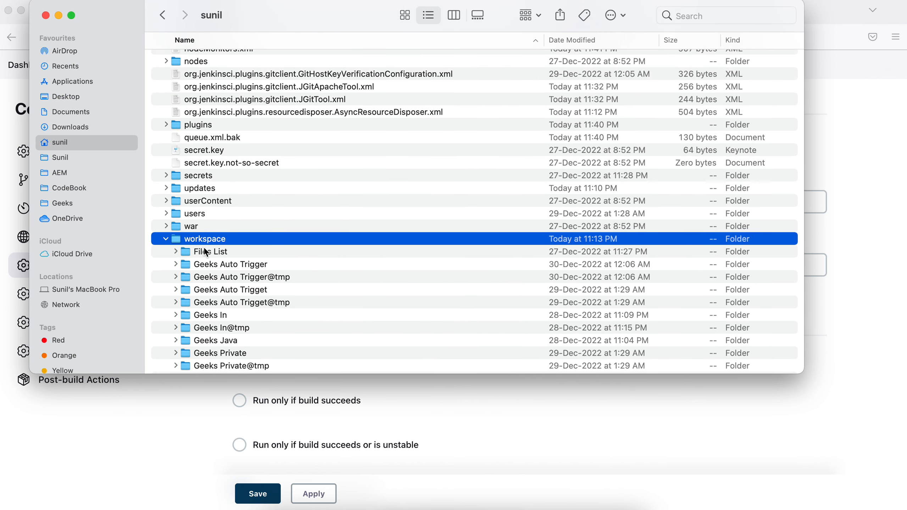
Step: Switch back to the Maven_Job configuration in Firefox and set the build's goals and options to "clean install"
{"action": "left_click", "coordinate": [158, 434]}
{"action": "left_click", "coordinate": [297, 203]}
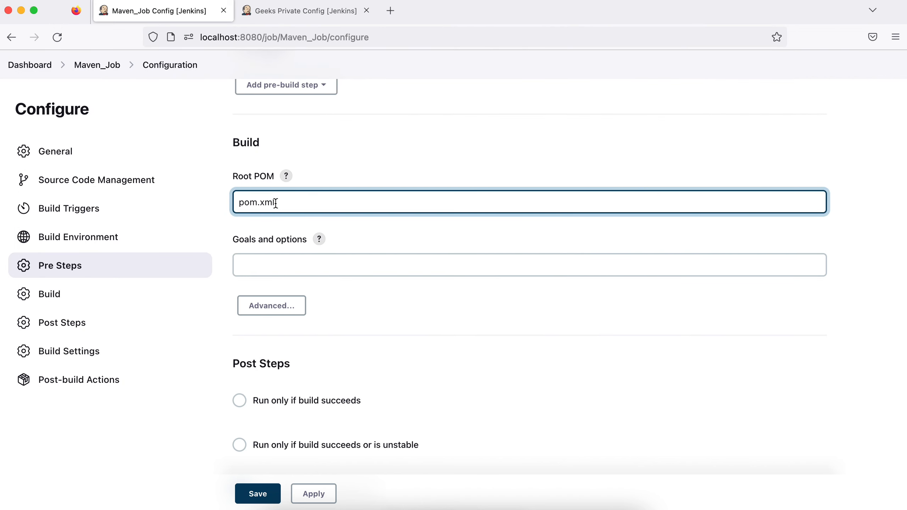
{"action": "left_click_drag", "start_coordinate": [284, 203], "coordinate": [228, 202]}
{"action": "left_click", "coordinate": [281, 267]}
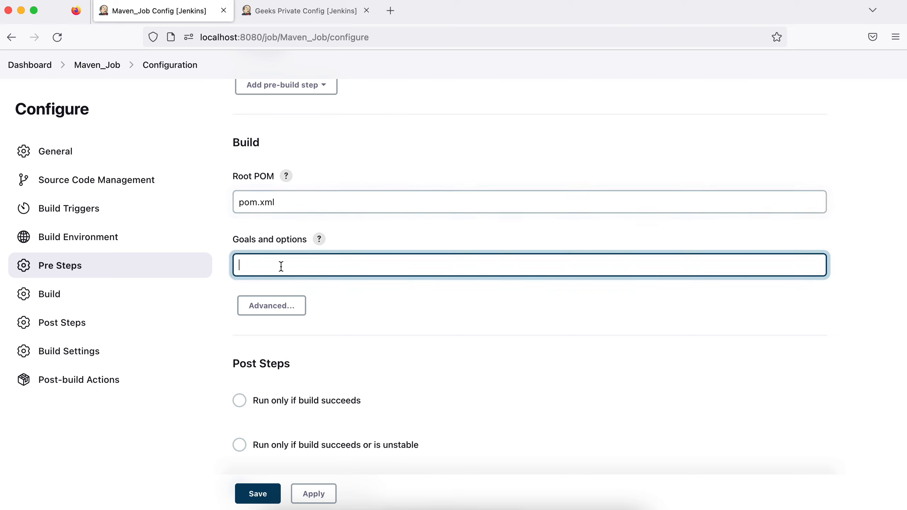
{"action": "type", "text": "clean install"}
Step: Apply and save the Maven_Job configuration, and start a build of the job
{"action": "scroll", "coordinate": [415, 329], "scroll_direction": "down", "scroll_amount": 5}
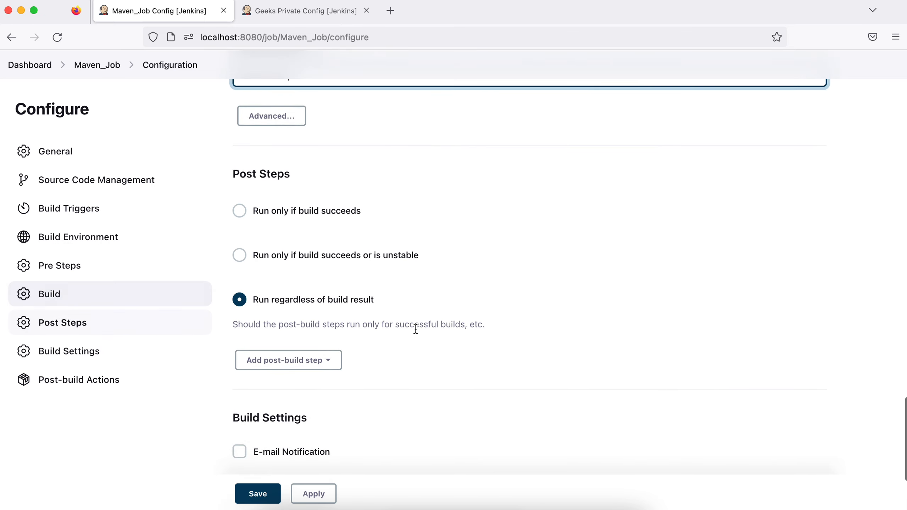
{"action": "scroll", "coordinate": [415, 329], "scroll_direction": "down", "scroll_amount": 4}
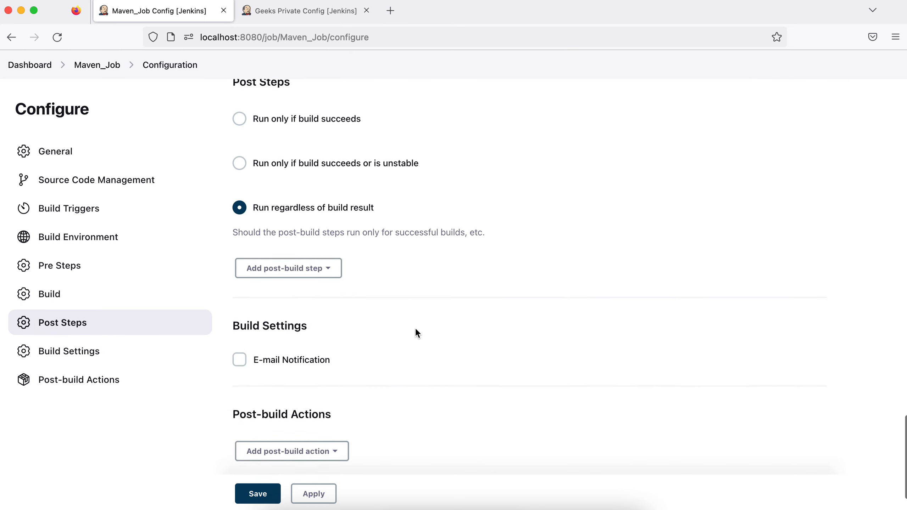
{"action": "left_click", "coordinate": [314, 436]}
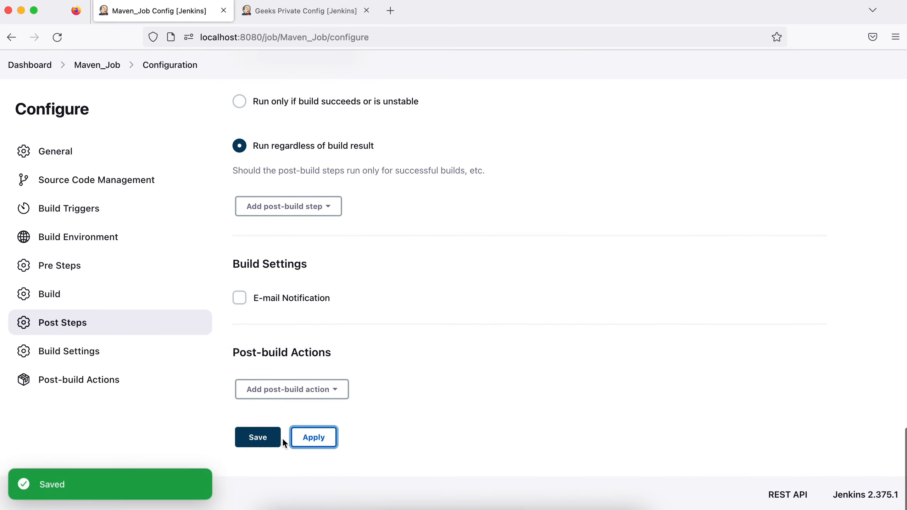
{"action": "left_click", "coordinate": [255, 438]}
{"action": "scroll", "coordinate": [253, 438], "scroll_direction": "down", "scroll_amount": 2}
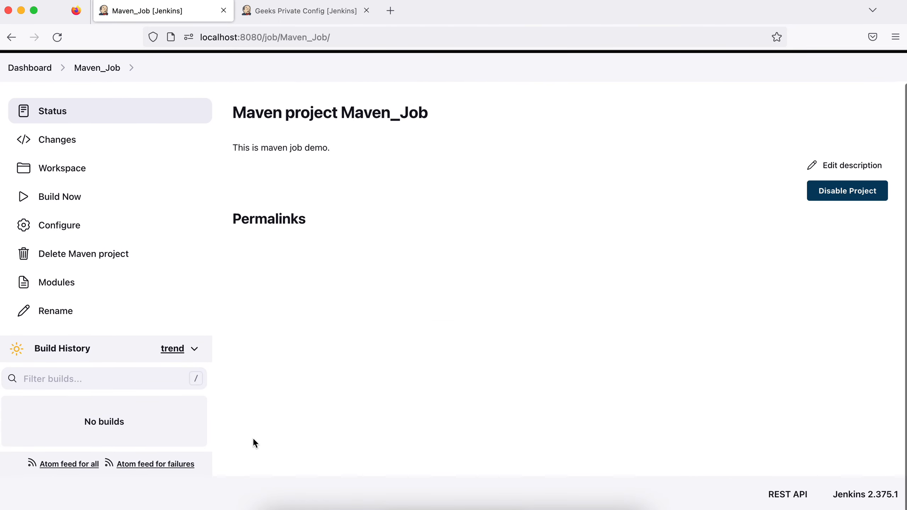
{"action": "left_click", "coordinate": [55, 202]}
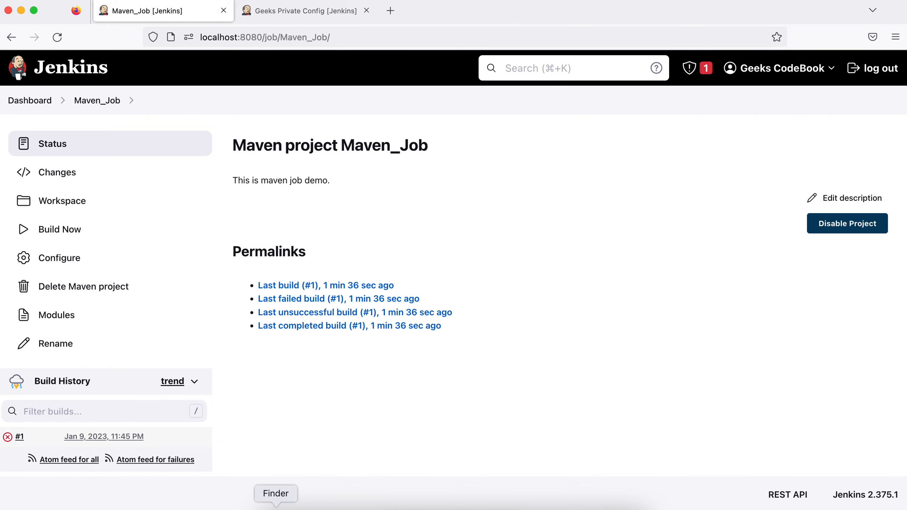
Step: Switch to Finder and look into the Maven_Job folder inside .jenkins' jobs folder
{"action": "left_click", "coordinate": [276, 507]}
{"action": "scroll", "coordinate": [318, 271], "scroll_direction": "up", "scroll_amount": 2}
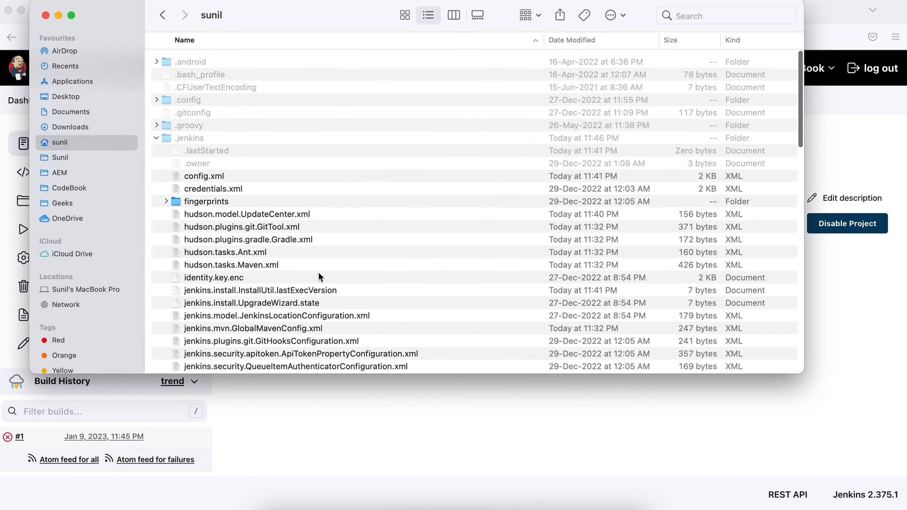
{"action": "scroll", "coordinate": [320, 278], "scroll_direction": "down", "scroll_amount": 5}
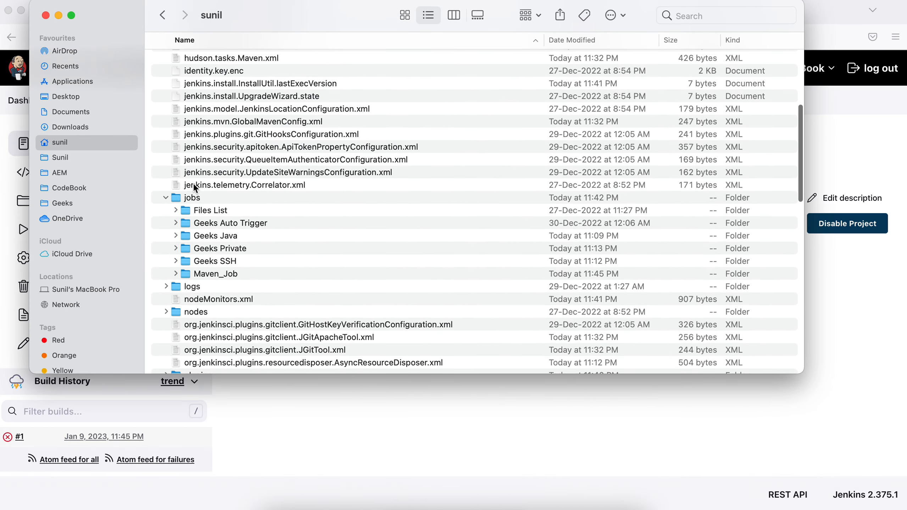
{"action": "left_click", "coordinate": [166, 198]}
{"action": "left_click", "coordinate": [165, 197]}
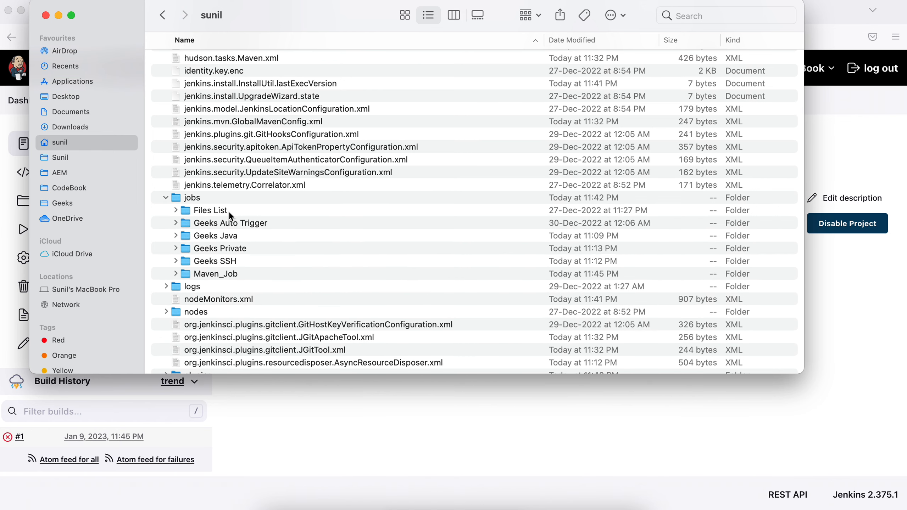
{"action": "scroll", "coordinate": [229, 212], "scroll_direction": "down", "scroll_amount": 2}
{"action": "left_click", "coordinate": [175, 192]}
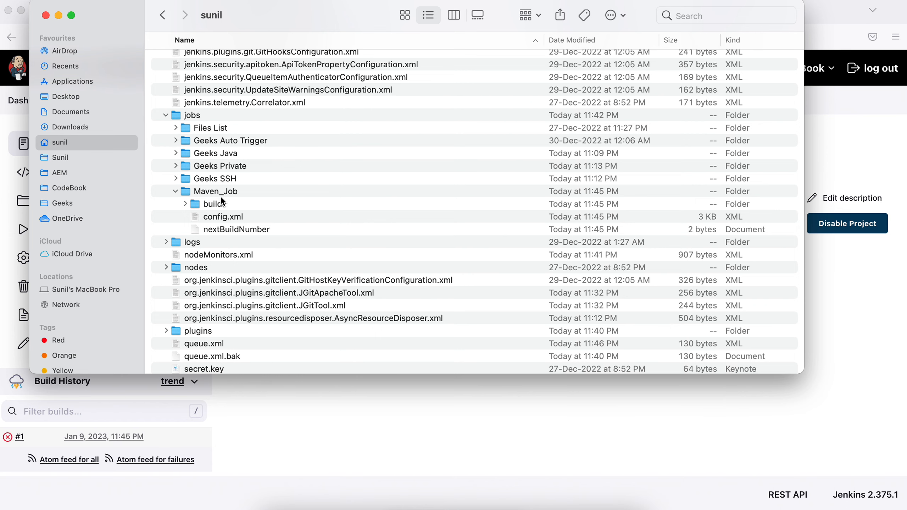
{"action": "left_click", "coordinate": [175, 191]}
Step: Expand the Maven_Job folder inside workspace and examine the files checked out from the repository
{"action": "scroll", "coordinate": [229, 217], "scroll_direction": "down", "scroll_amount": 10}
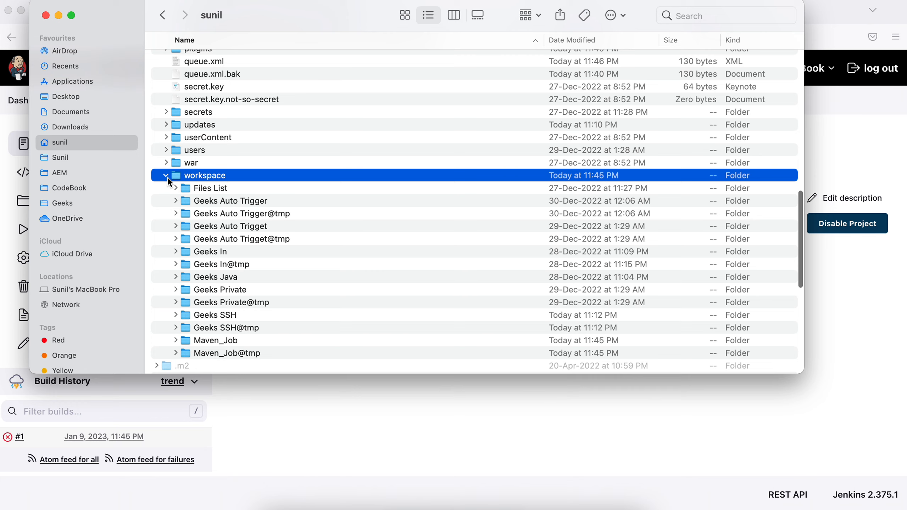
{"action": "left_click", "coordinate": [167, 177]}
{"action": "left_click", "coordinate": [166, 176]}
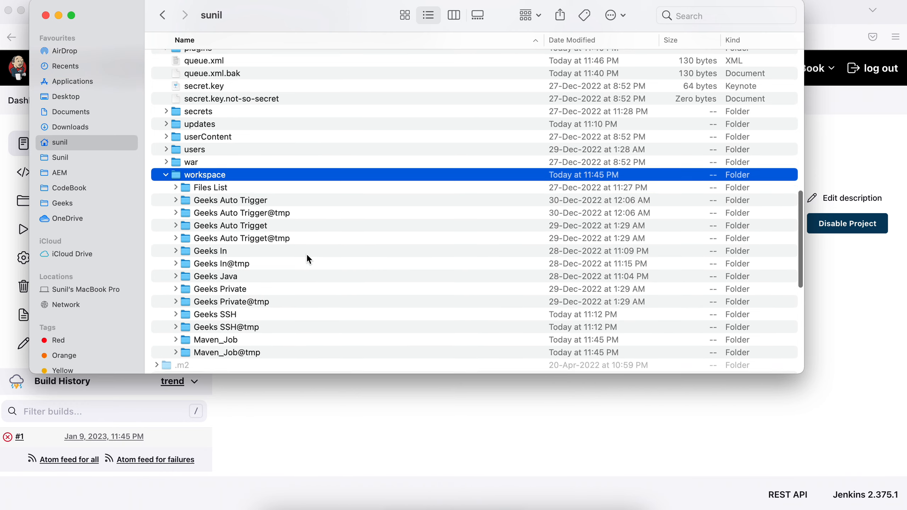
{"action": "scroll", "coordinate": [310, 259], "scroll_direction": "down", "scroll_amount": 5}
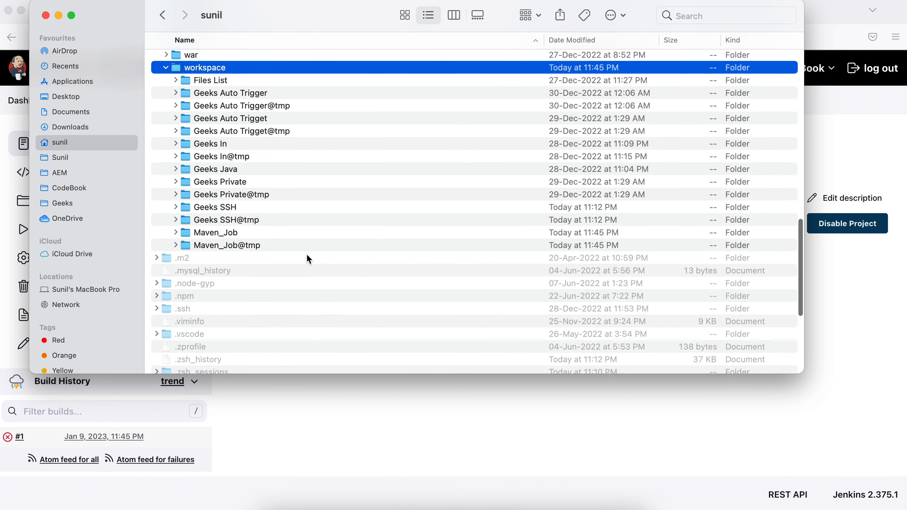
{"action": "left_click", "coordinate": [176, 233]}
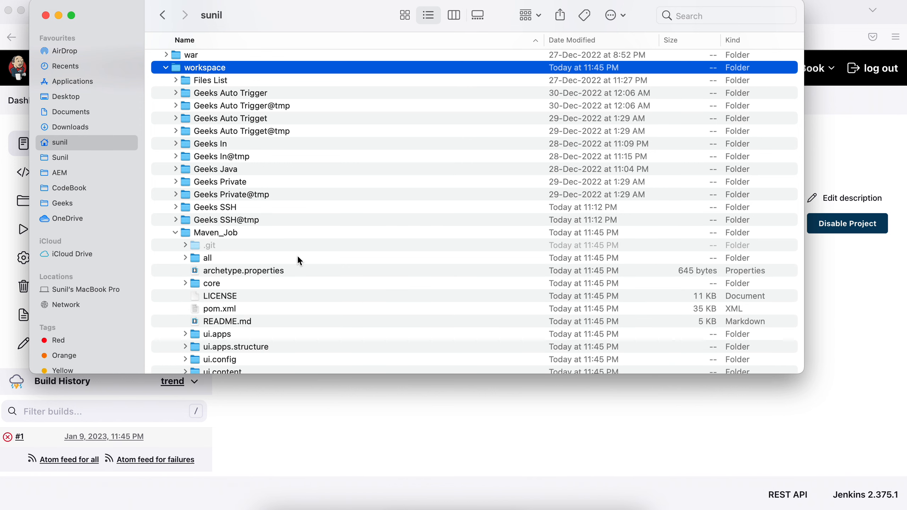
{"action": "scroll", "coordinate": [297, 255], "scroll_direction": "down", "scroll_amount": 4}
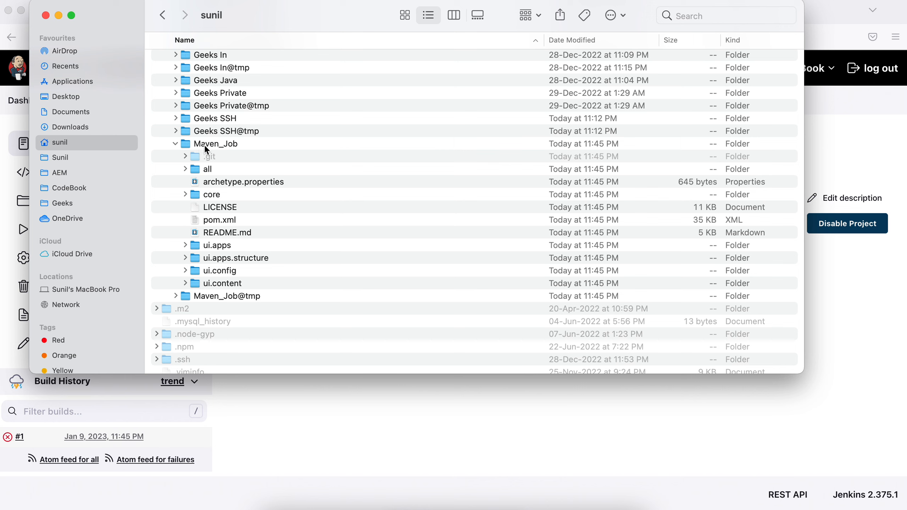
Step: Switch back to Firefox, reopen the Maven_Job configuration and inspect the Root POM entry in the Build section
{"action": "left_click", "coordinate": [330, 432]}
{"action": "left_click", "coordinate": [59, 257]}
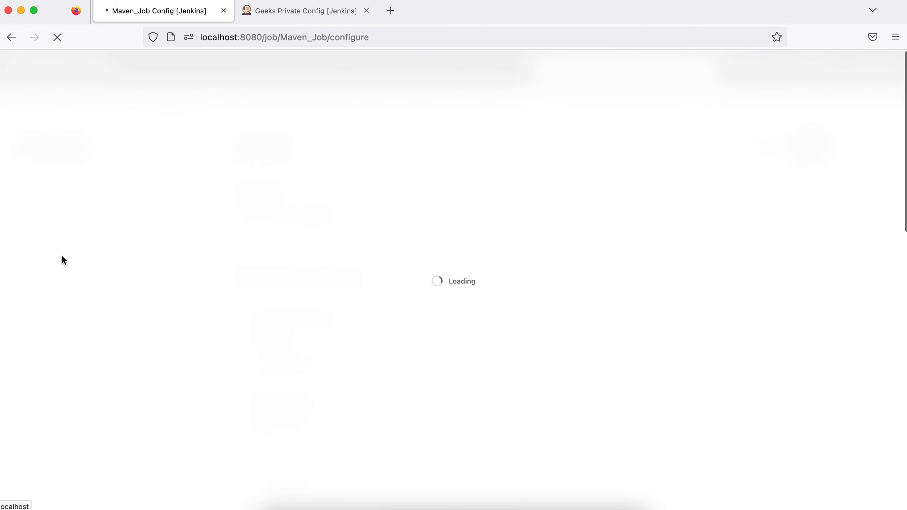
{"action": "scroll", "coordinate": [363, 272], "scroll_direction": "down", "scroll_amount": 10}
{"action": "scroll", "coordinate": [364, 272], "scroll_direction": "down", "scroll_amount": 15}
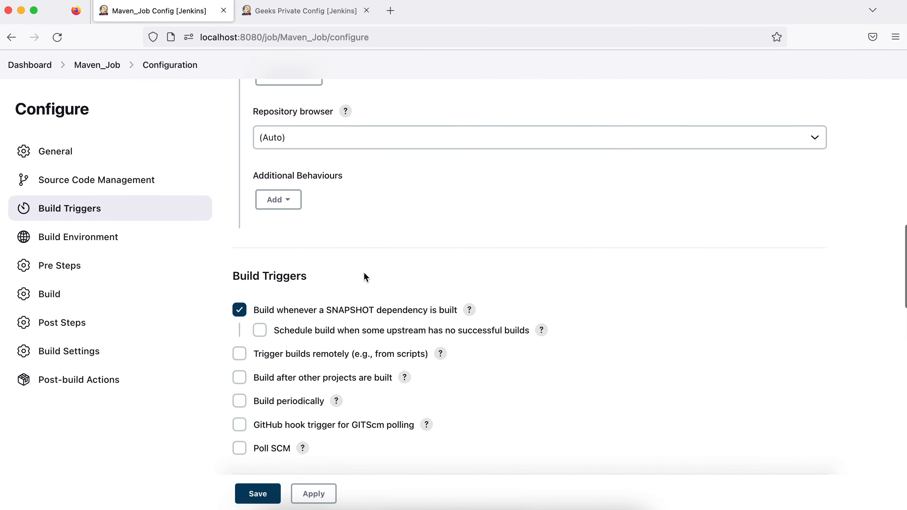
{"action": "scroll", "coordinate": [364, 272], "scroll_direction": "down", "scroll_amount": 2}
{"action": "left_click", "coordinate": [290, 391]}
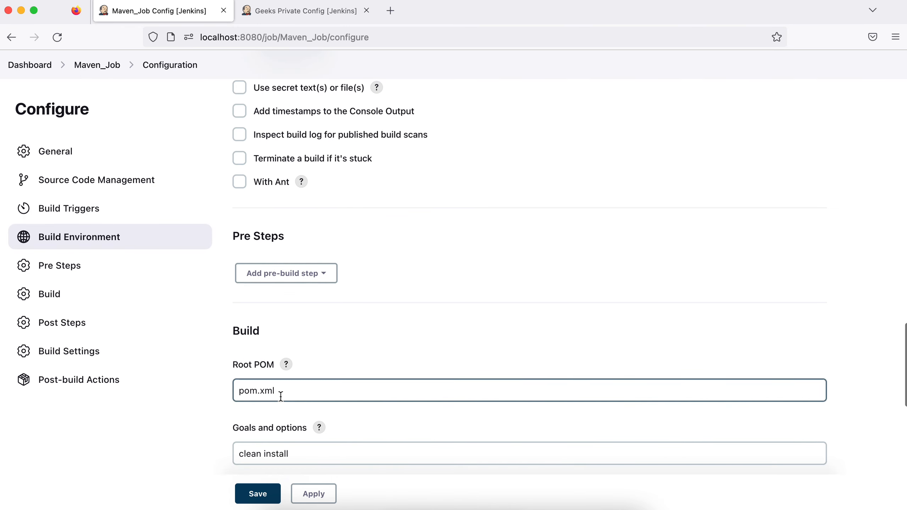
{"action": "left_click_drag", "start_coordinate": [247, 391], "coordinate": [229, 390]}
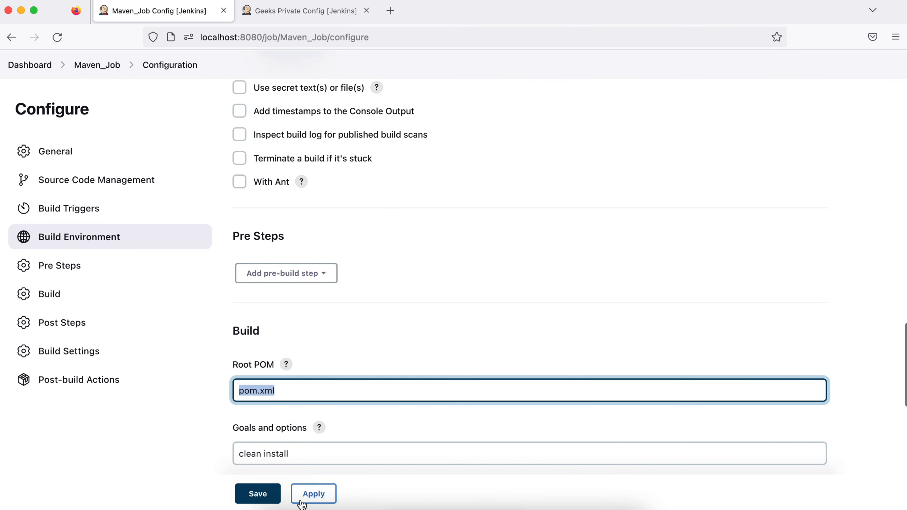
Step: Check the Maven_Job workspace folder in Finder for the pom.xml location and compare it with the Root POM in the Firefox job configuration
{"action": "left_click", "coordinate": [275, 509]}
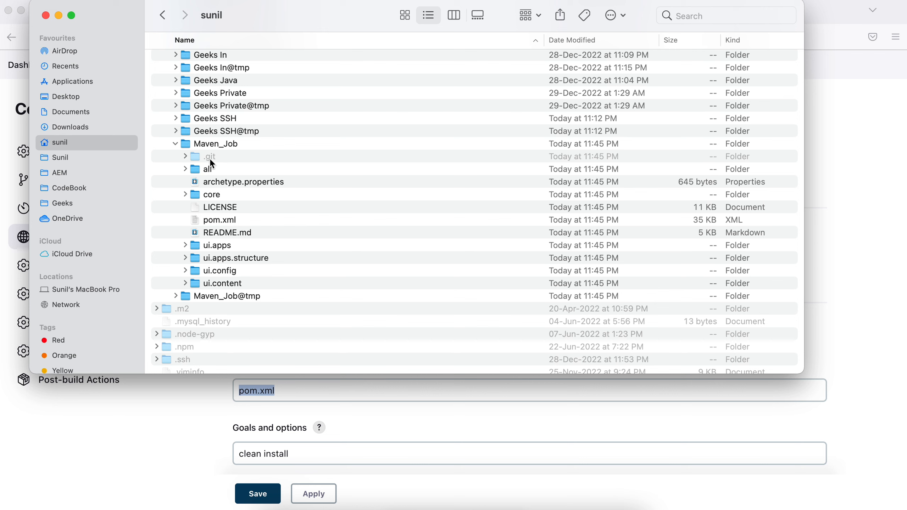
{"action": "left_click", "coordinate": [207, 143]}
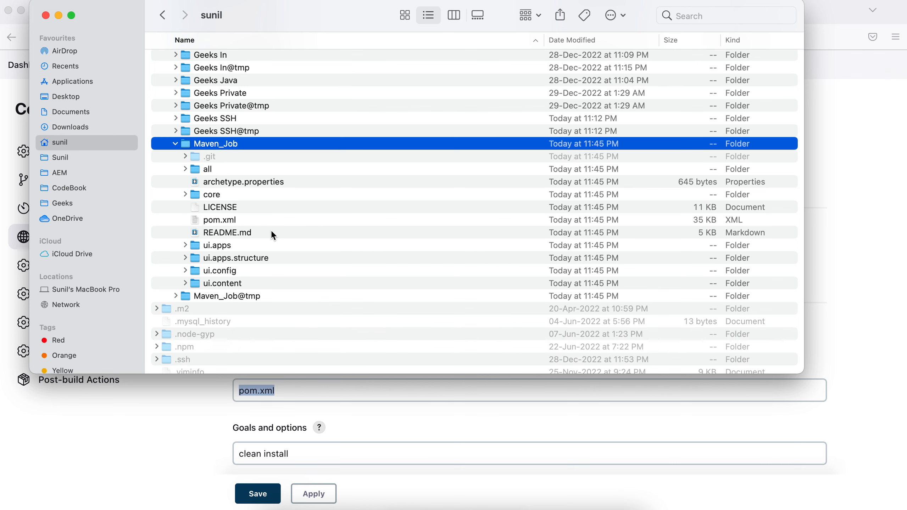
{"action": "left_click", "coordinate": [886, 221]}
{"action": "left_click", "coordinate": [295, 391]}
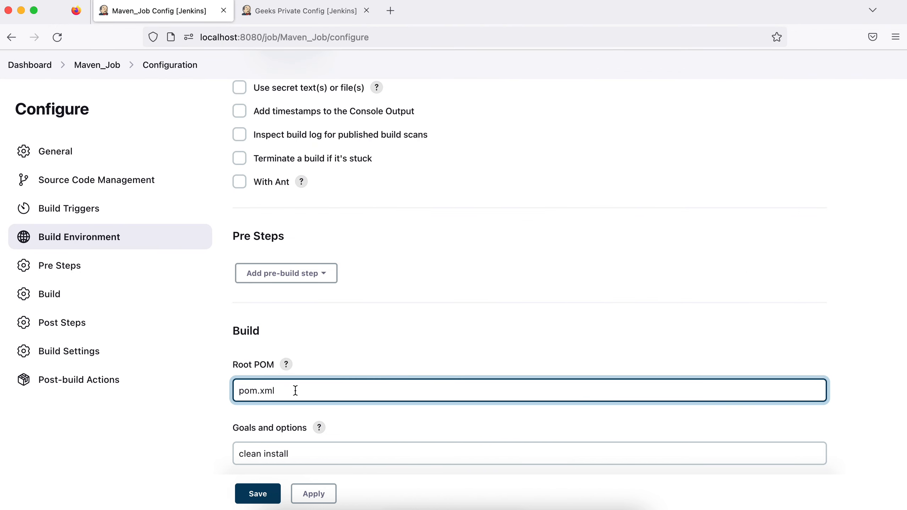
{"action": "triple_click", "coordinate": [250, 390]}
{"action": "scroll", "coordinate": [724, 238], "scroll_direction": "down", "scroll_amount": 5}
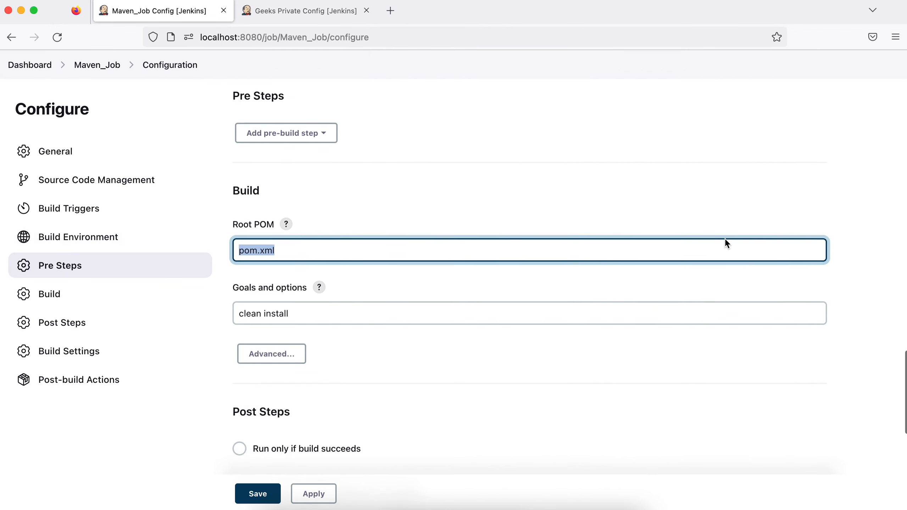
{"action": "scroll", "coordinate": [724, 238], "scroll_direction": "up", "scroll_amount": 15}
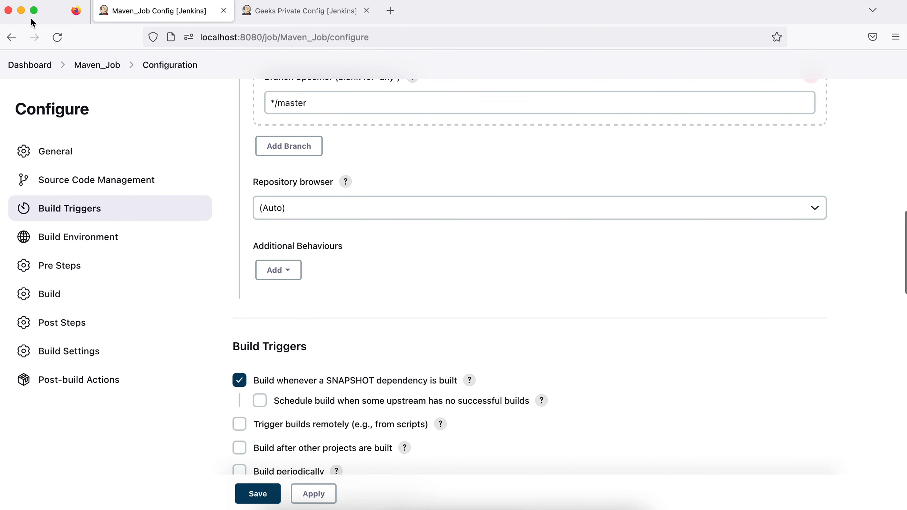
Step: Leave the configuration, open the console output of Maven_Job build #1 and examine the error at its end
{"action": "left_click", "coordinate": [16, 36]}
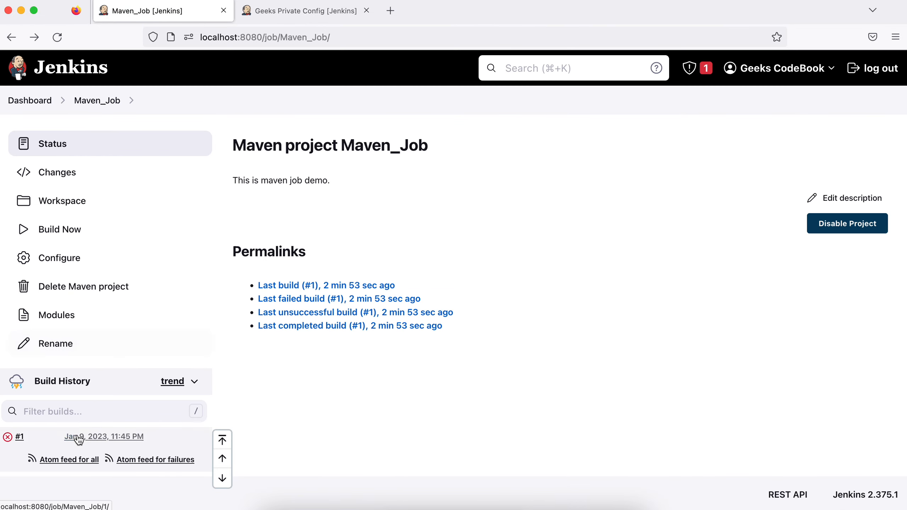
{"action": "left_click", "coordinate": [89, 441]}
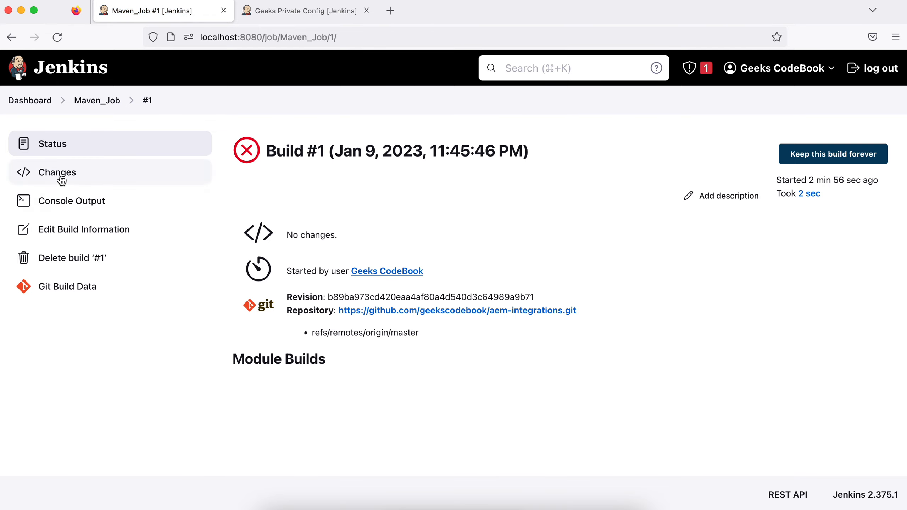
{"action": "left_click", "coordinate": [62, 202]}
{"action": "scroll", "coordinate": [385, 400], "scroll_direction": "down", "scroll_amount": 10}
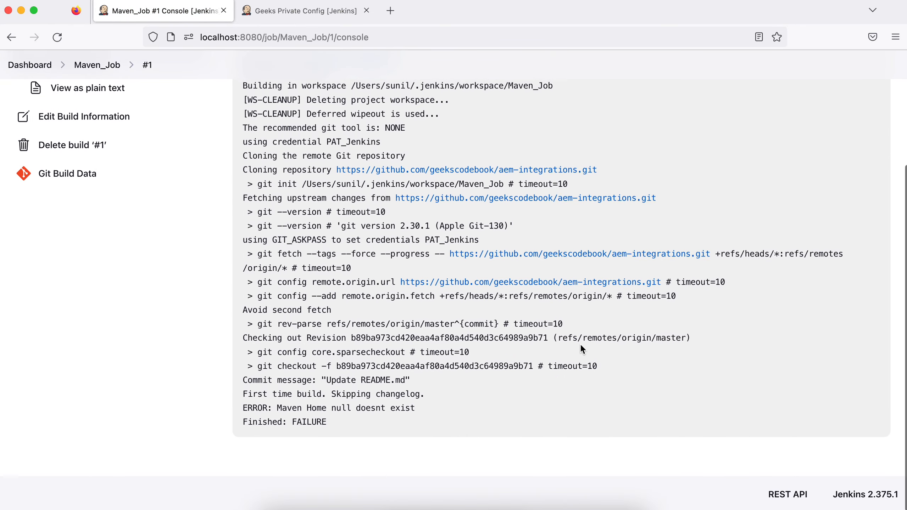
{"action": "left_click_drag", "start_coordinate": [272, 408], "coordinate": [427, 405]}
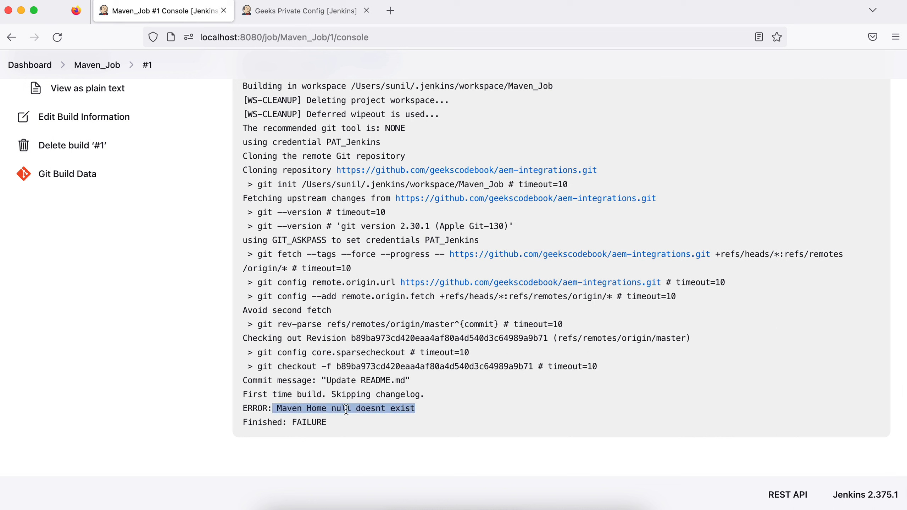
{"action": "left_click", "coordinate": [317, 407]}
{"action": "left_click_drag", "start_coordinate": [278, 409], "coordinate": [508, 419]}
{"action": "left_click", "coordinate": [599, 399]}
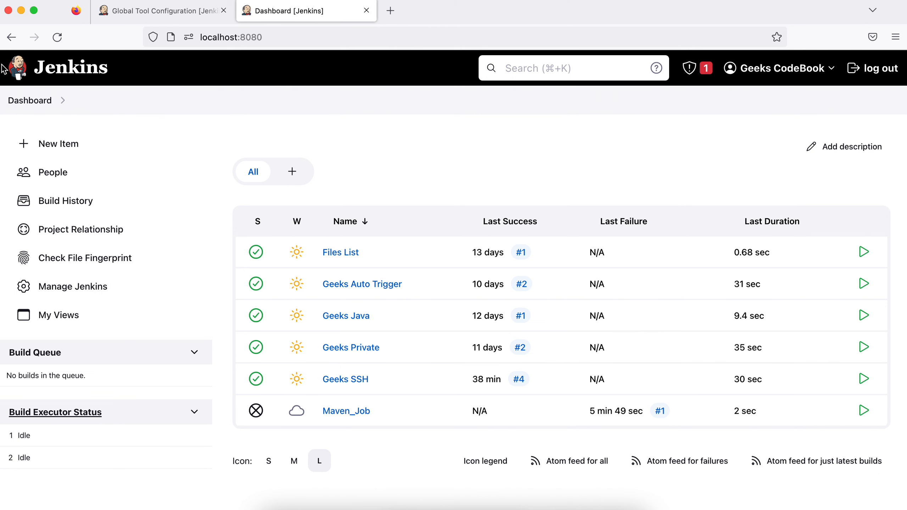
Step: Open the Global Tool Configuration under Manage Jenkins and add a new Maven installation
{"action": "left_click", "coordinate": [74, 286]}
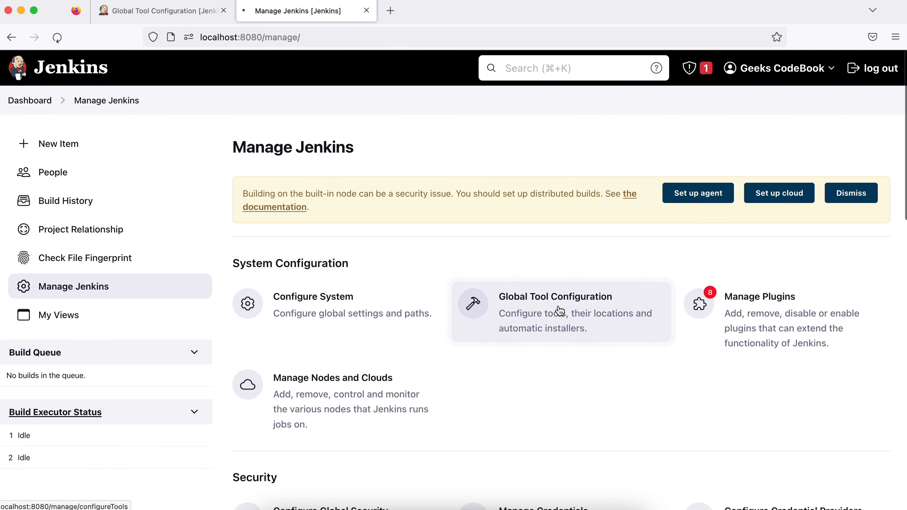
{"action": "left_click", "coordinate": [556, 308]}
{"action": "scroll", "coordinate": [454, 302], "scroll_direction": "down", "scroll_amount": 1}
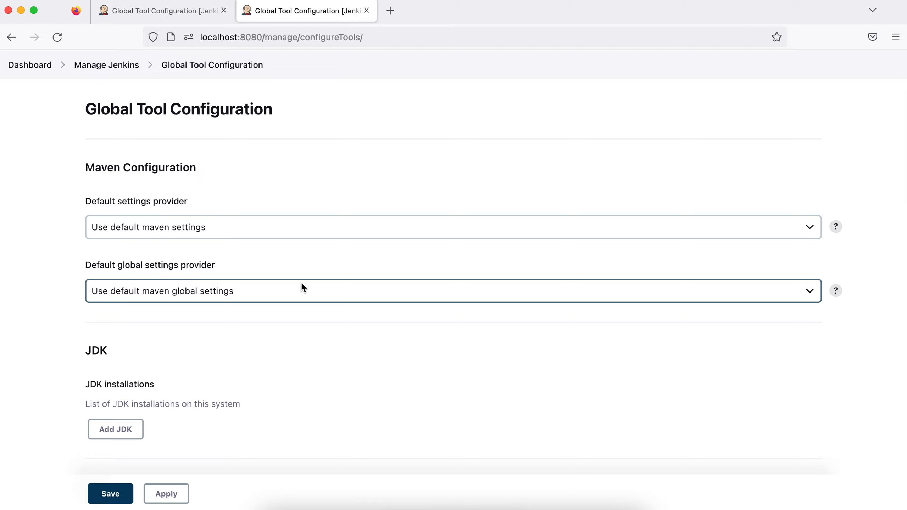
{"action": "scroll", "coordinate": [335, 375], "scroll_direction": "down", "scroll_amount": 15}
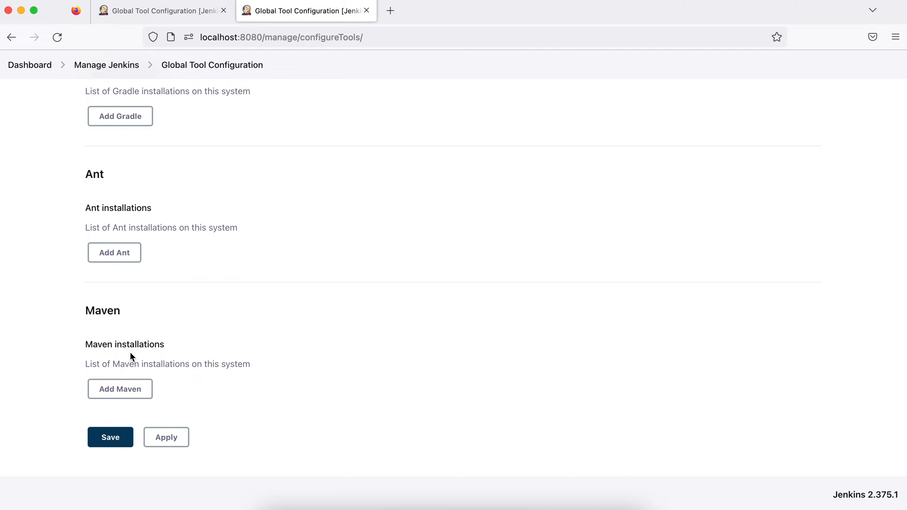
{"action": "left_click", "coordinate": [128, 392]}
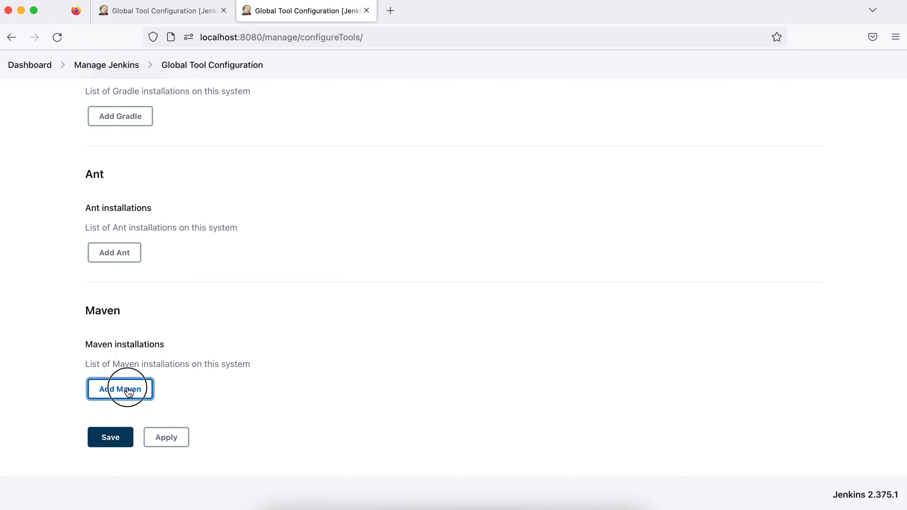
{"action": "scroll", "coordinate": [365, 320], "scroll_direction": "down", "scroll_amount": 7}
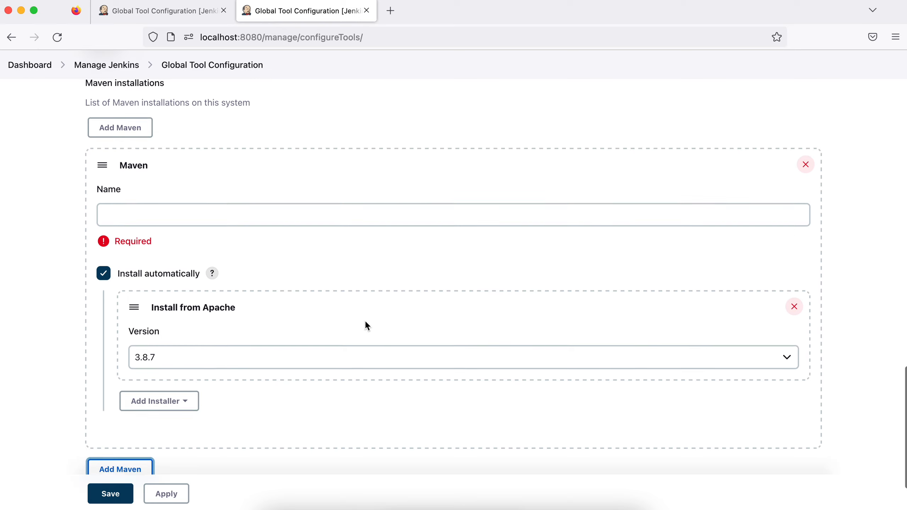
{"action": "scroll", "coordinate": [365, 320], "scroll_direction": "down", "scroll_amount": 2}
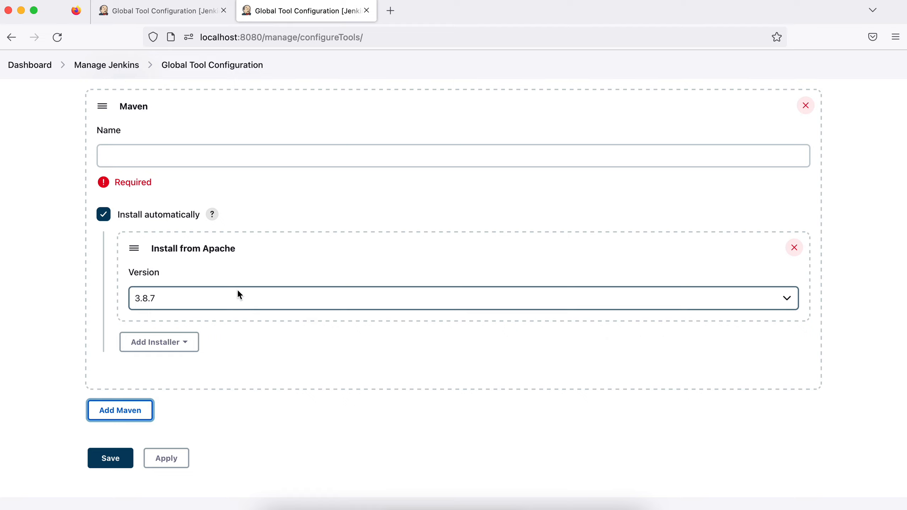
Step: Name the new Maven installation Apache_Maven, and apply and save the global tool configuration
{"action": "left_click", "coordinate": [162, 156]}
{"action": "type", "text": "A"}
{"action": "type", "text": "pa"}
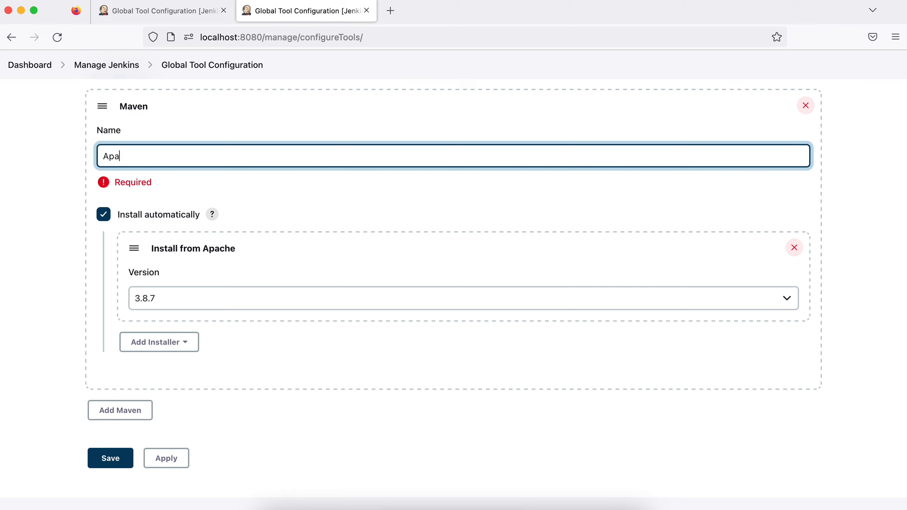
{"action": "type", "text": "che_Maven"}
{"action": "left_click", "coordinate": [166, 458]}
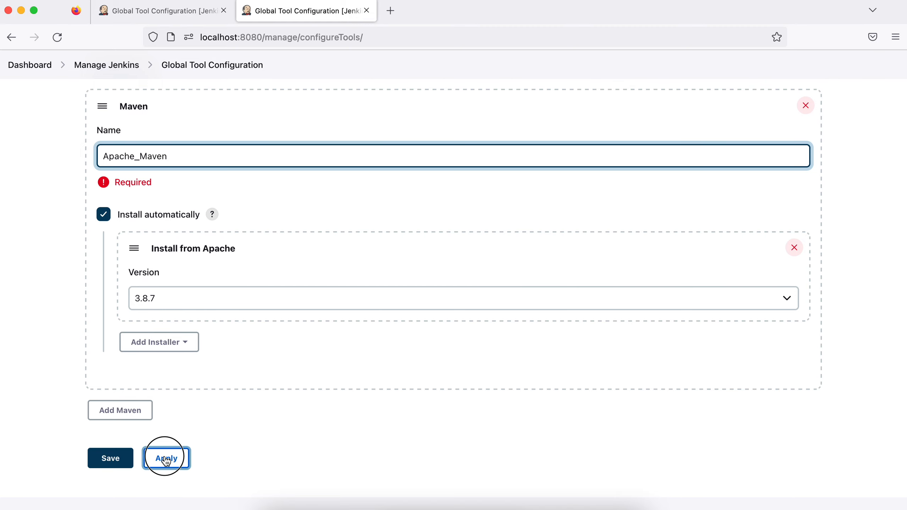
{"action": "left_click", "coordinate": [118, 437]}
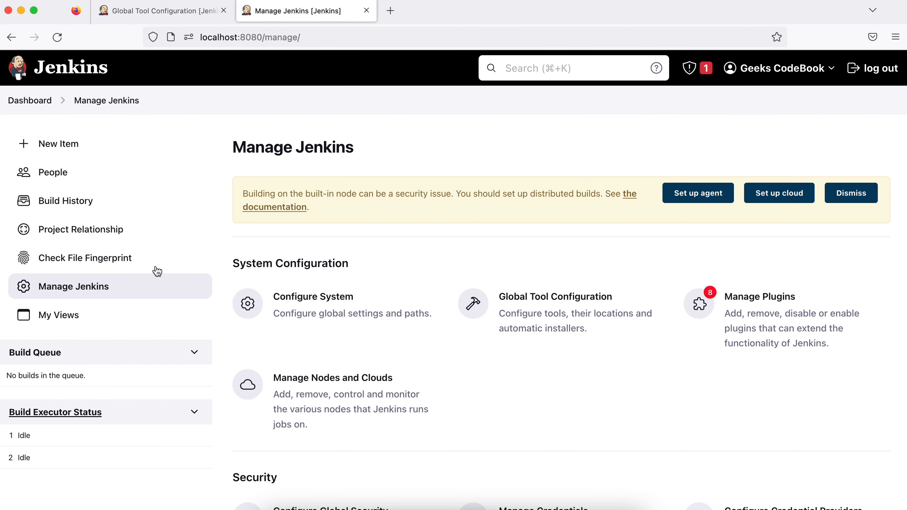
Step: Open Maven_Job from the Jenkins dashboard and start another build of it
{"action": "left_click", "coordinate": [167, 10]}
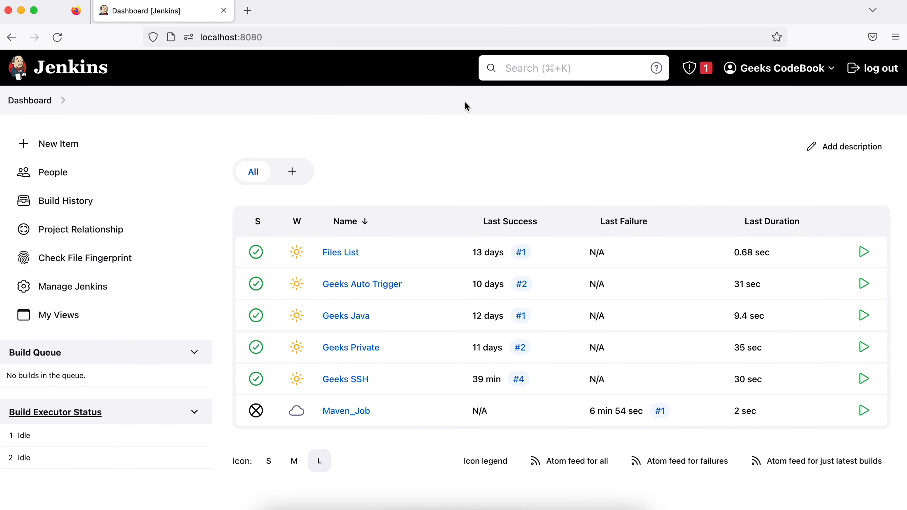
{"action": "left_click", "coordinate": [334, 410]}
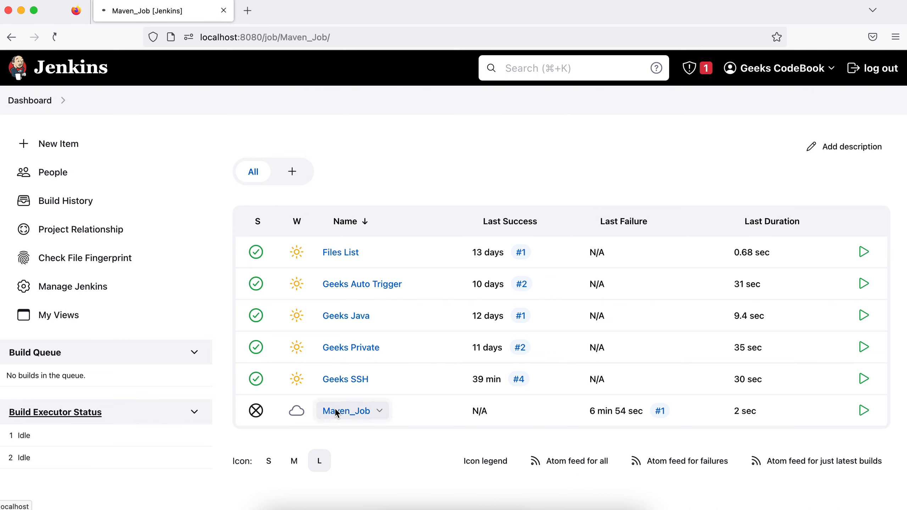
{"action": "left_click", "coordinate": [62, 229]}
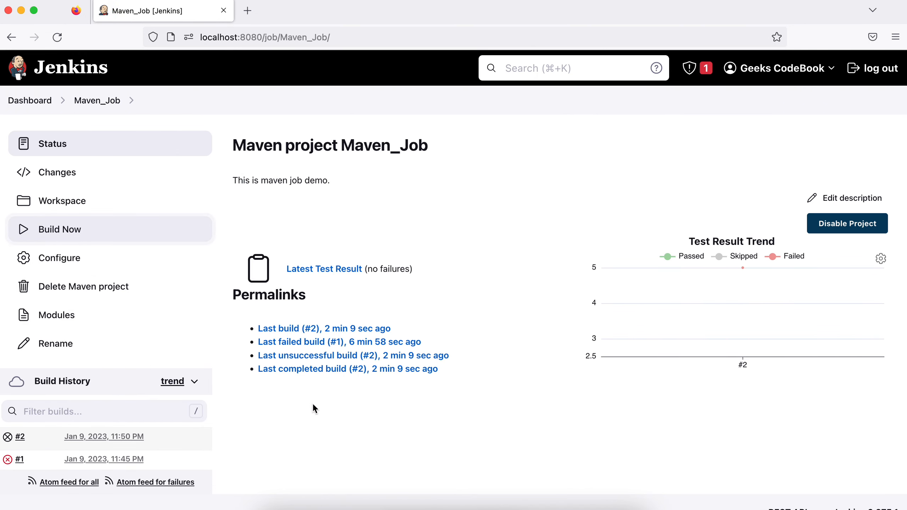
Step: Open build #3 of Maven_Job, examine its console output through to the end, and return to the build's status page
{"action": "scroll", "coordinate": [312, 408], "scroll_direction": "down", "scroll_amount": 1}
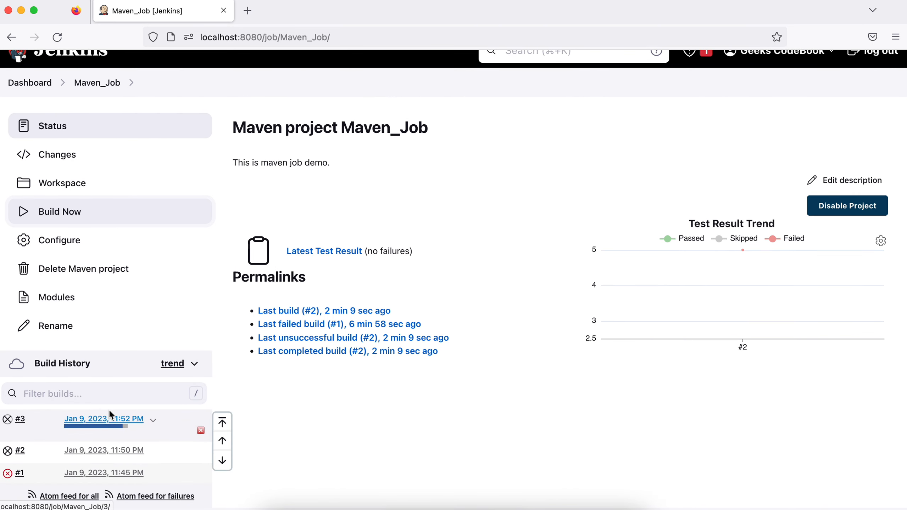
{"action": "scroll", "coordinate": [146, 328], "scroll_direction": "down", "scroll_amount": 1}
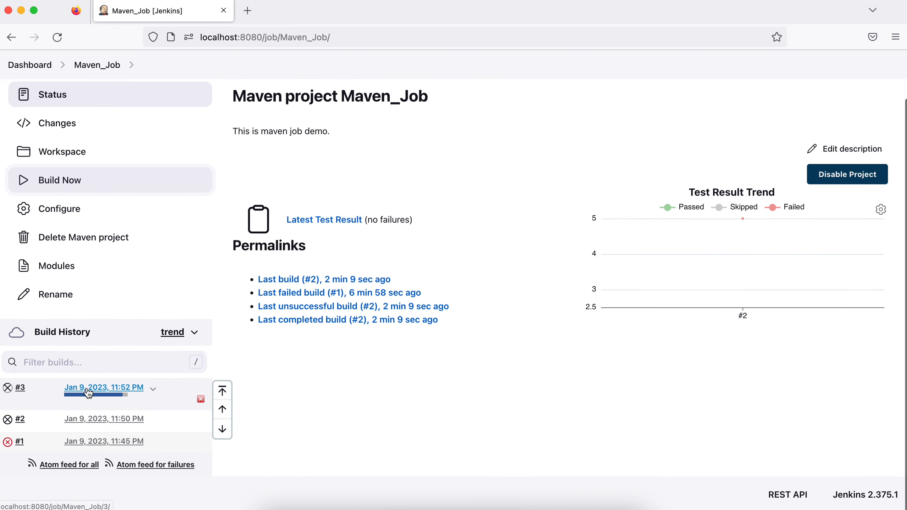
{"action": "scroll", "coordinate": [87, 389], "scroll_direction": "up", "scroll_amount": 1}
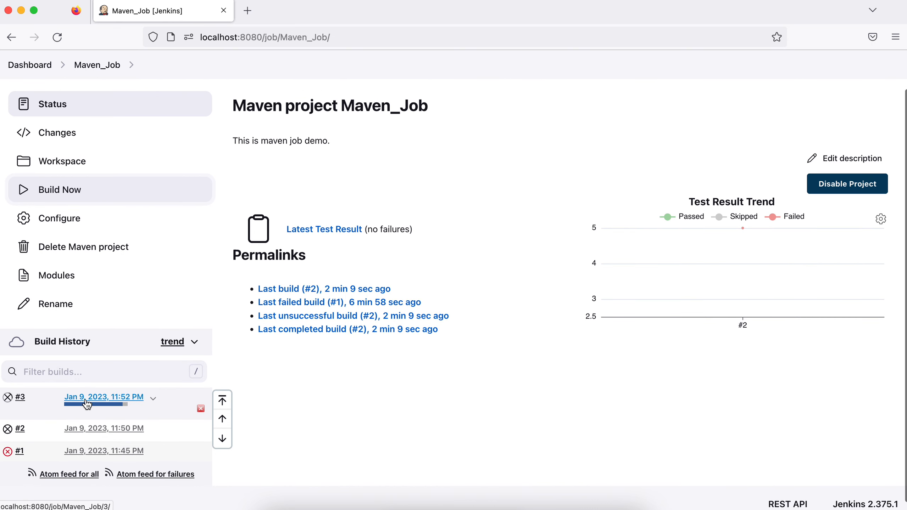
{"action": "left_click", "coordinate": [87, 403]}
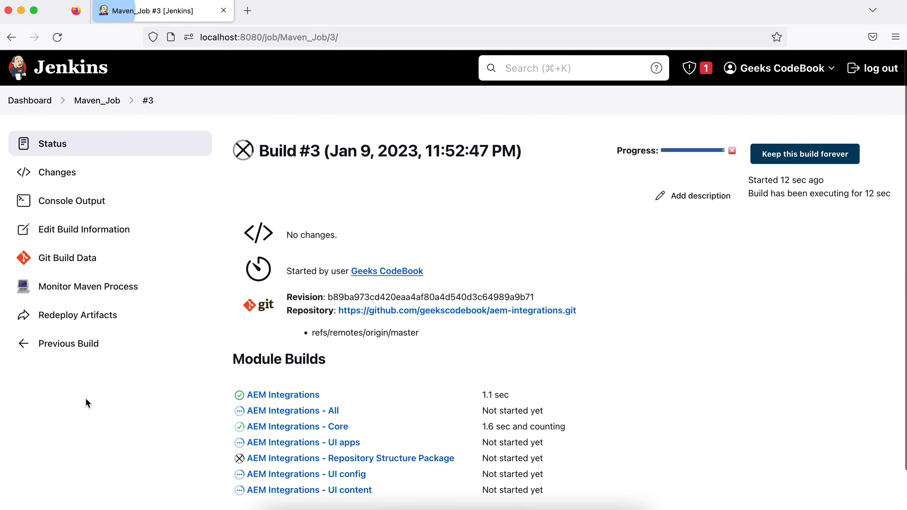
{"action": "left_click", "coordinate": [67, 201]}
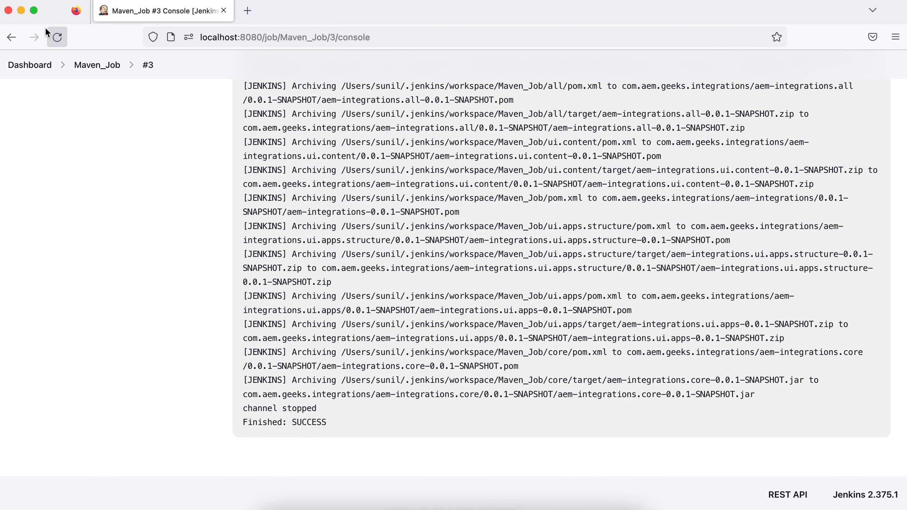
{"action": "left_click", "coordinate": [11, 37]}
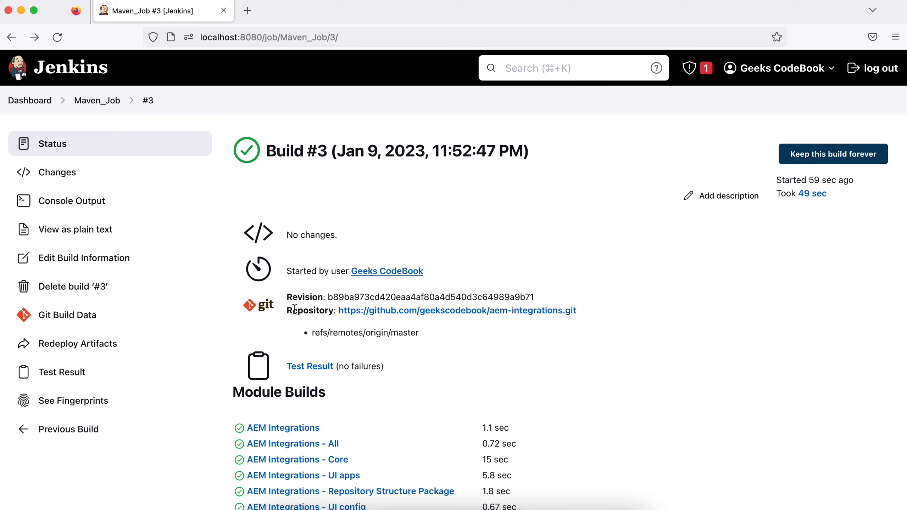
{"action": "scroll", "coordinate": [300, 240], "scroll_direction": "up", "scroll_amount": 1}
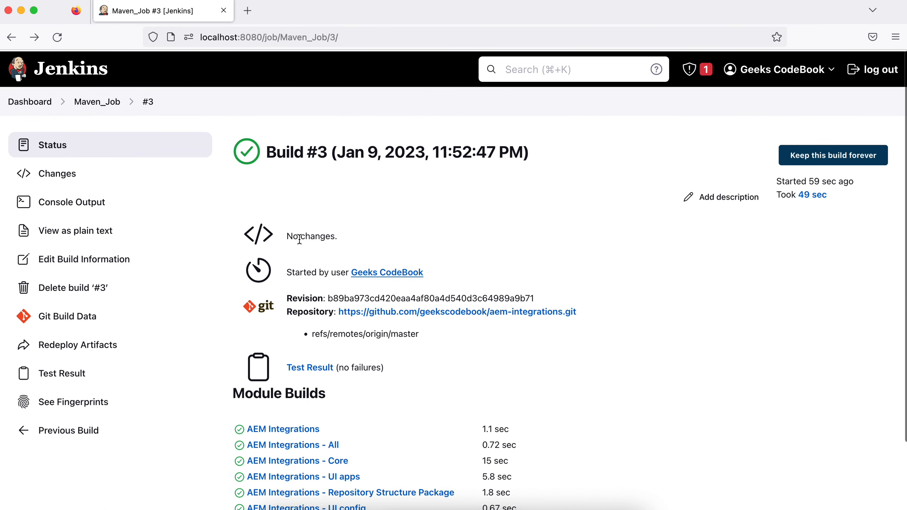
Step: Open the Maven_Job configuration from the dashboard and review its settings down to the Root POM value in the Build section
{"action": "left_click", "coordinate": [41, 105]}
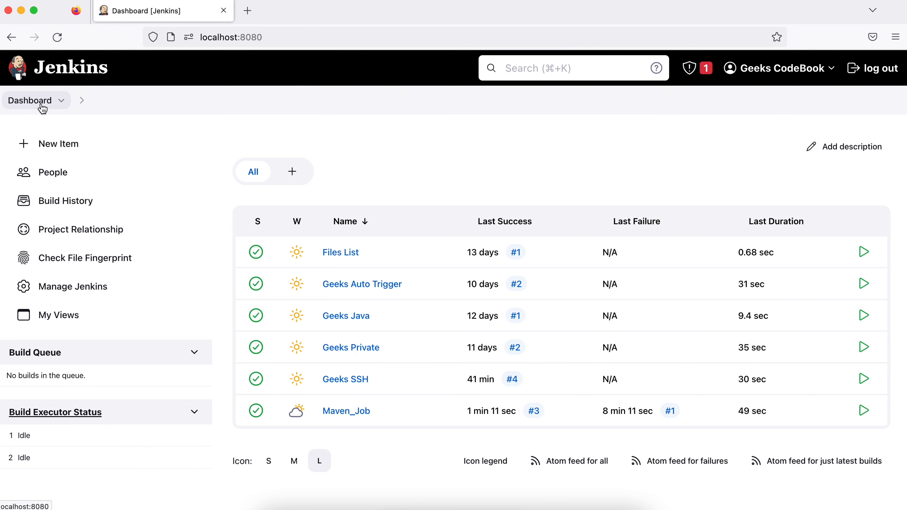
{"action": "left_click", "coordinate": [344, 411]}
{"action": "scroll", "coordinate": [225, 290], "scroll_direction": "down", "scroll_amount": 2}
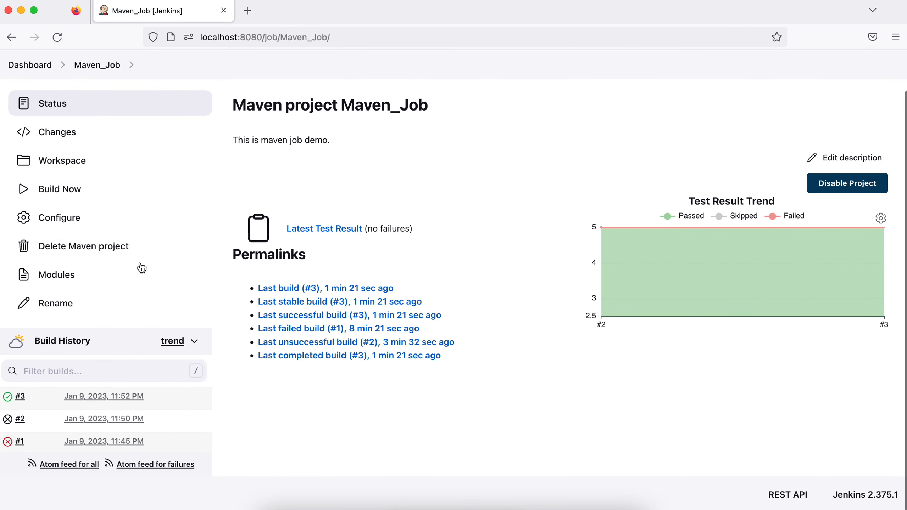
{"action": "left_click", "coordinate": [58, 224]}
{"action": "scroll", "coordinate": [438, 307], "scroll_direction": "down", "scroll_amount": 10}
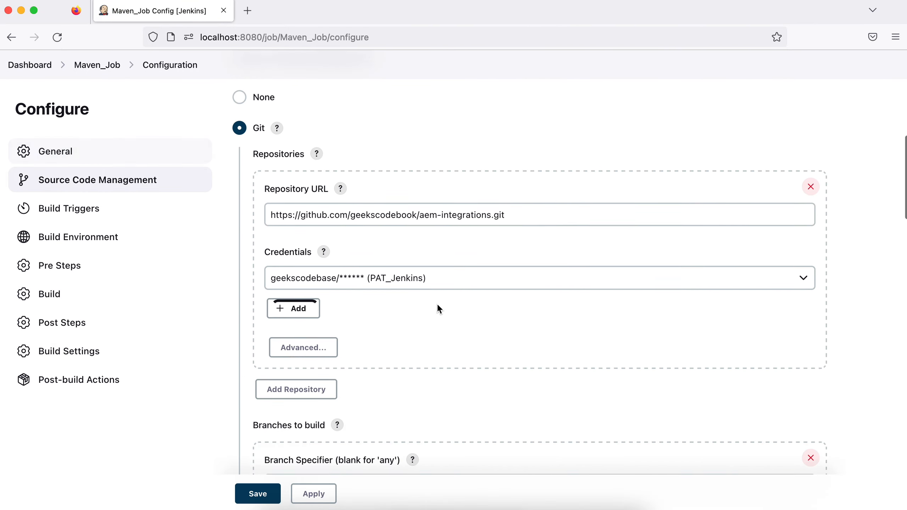
{"action": "scroll", "coordinate": [438, 305], "scroll_direction": "down", "scroll_amount": 10}
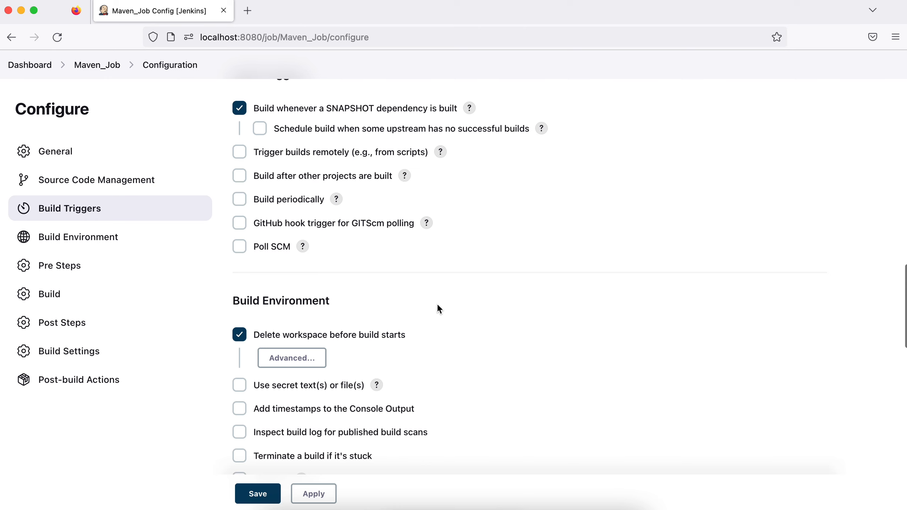
{"action": "scroll", "coordinate": [439, 309], "scroll_direction": "down", "scroll_amount": 8}
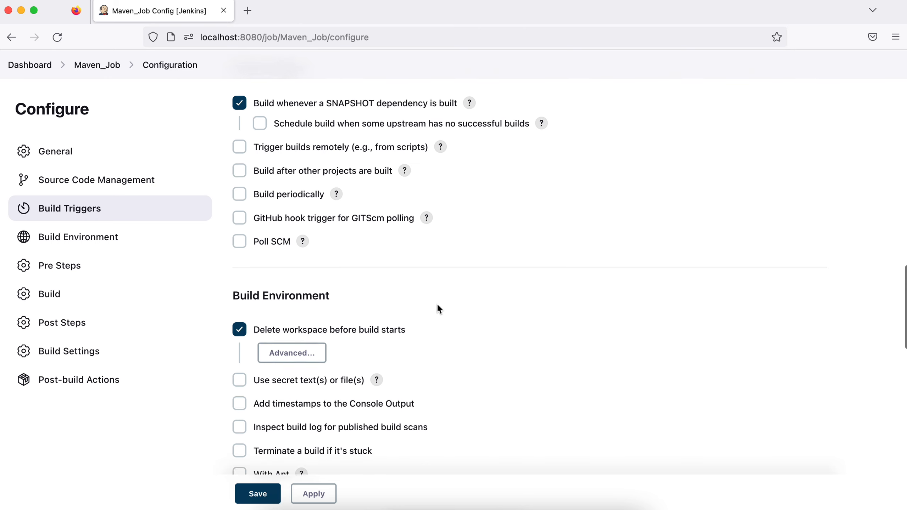
{"action": "left_click", "coordinate": [276, 377]}
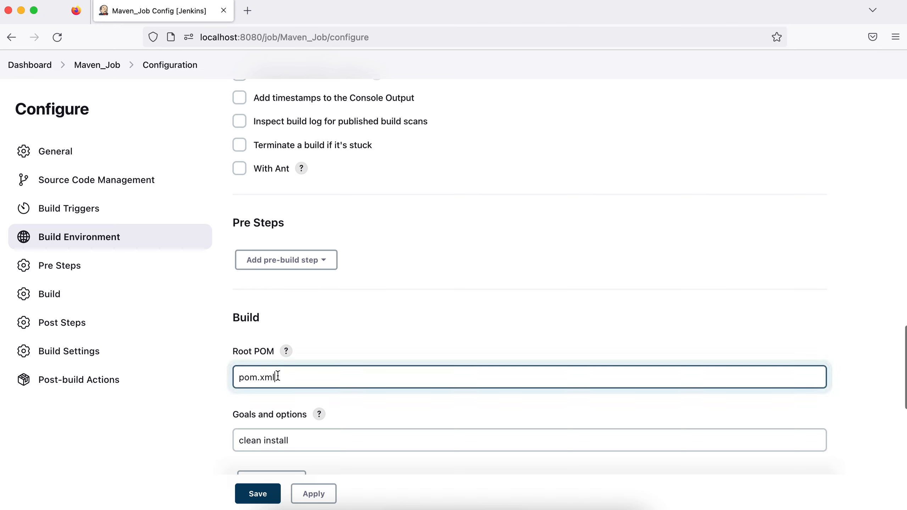
{"action": "left_click_drag", "start_coordinate": [282, 377], "coordinate": [231, 378]}
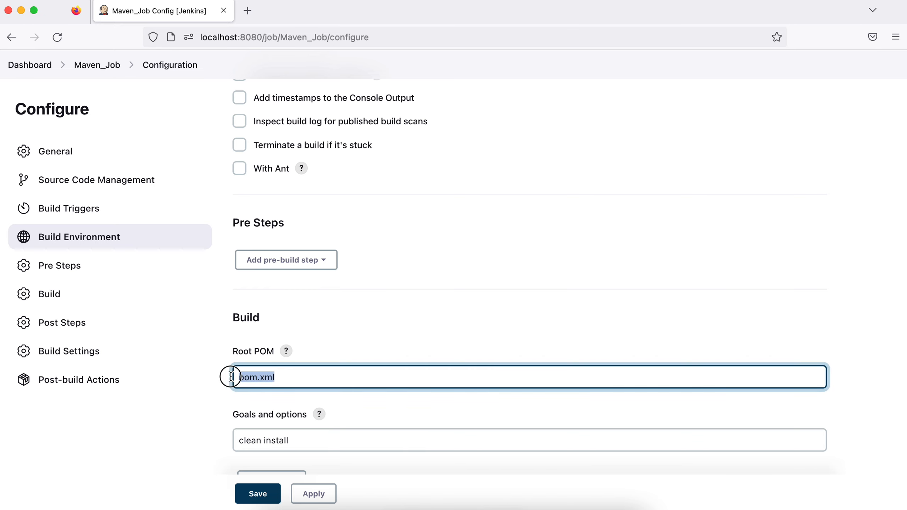